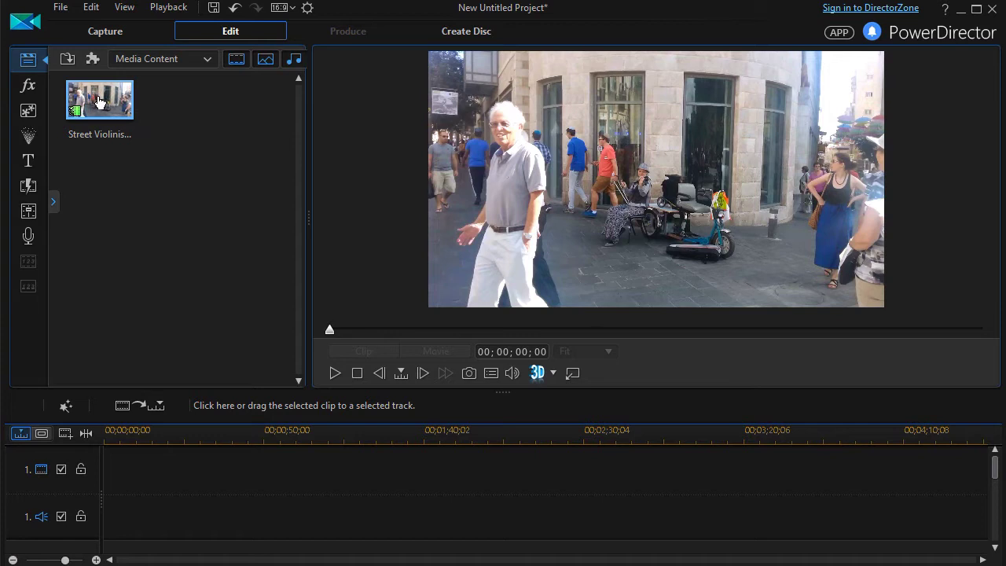
Drag the Street Violinist clip from the media library onto the start of the timeline
left_click_drag(98, 103, 106, 478)
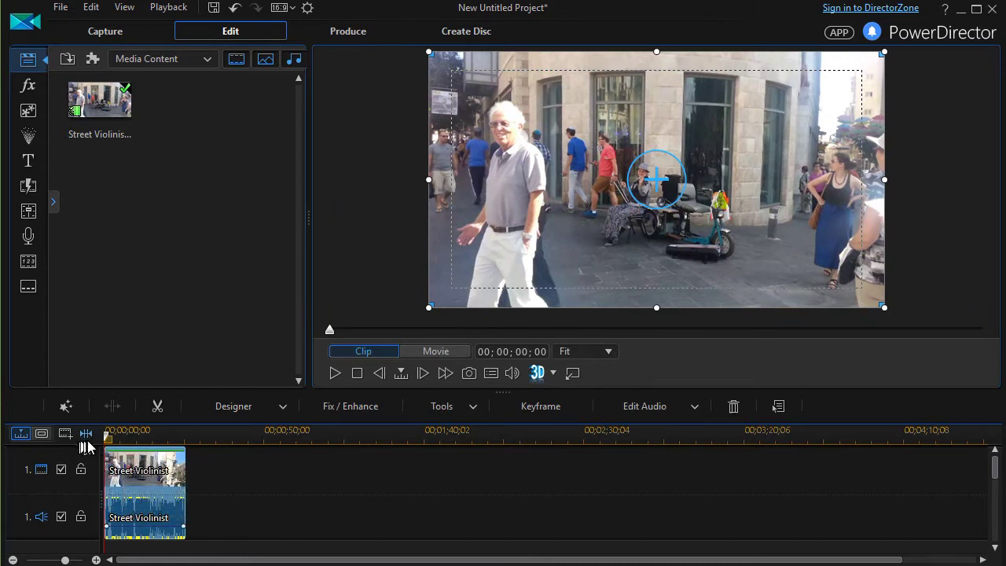
Fit the roughly 25-second Street Violinist clip across the full timeline width
left_click(86, 433)
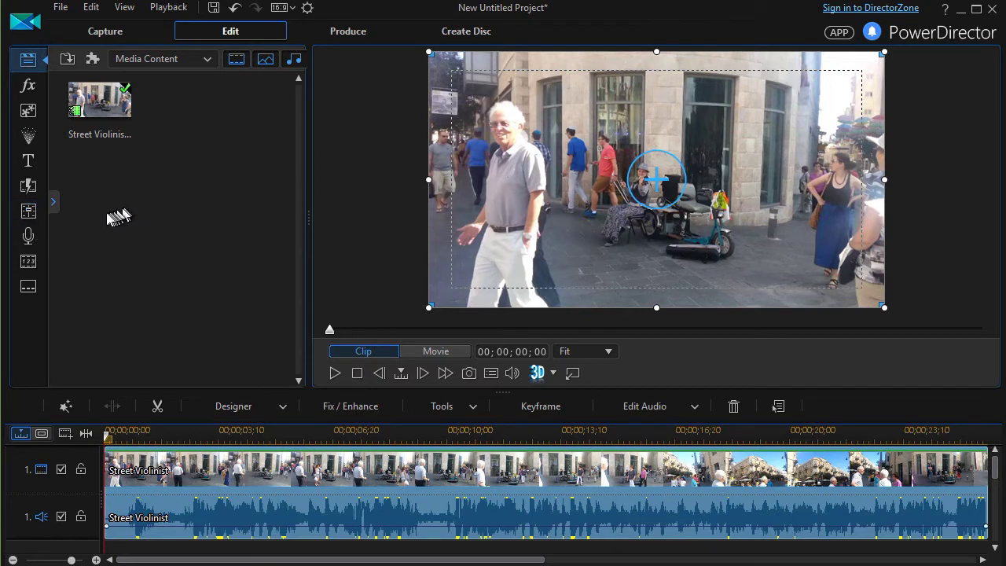
Lower the clip's Audio 1 gain to about 40 or below in the audio mixer
left_click(32, 214)
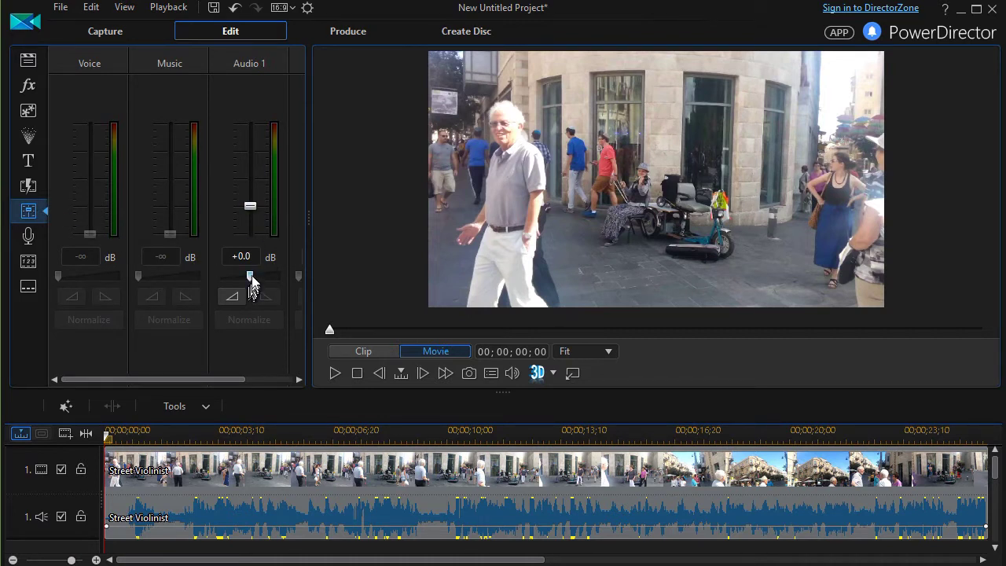
mouse_move(264, 280)
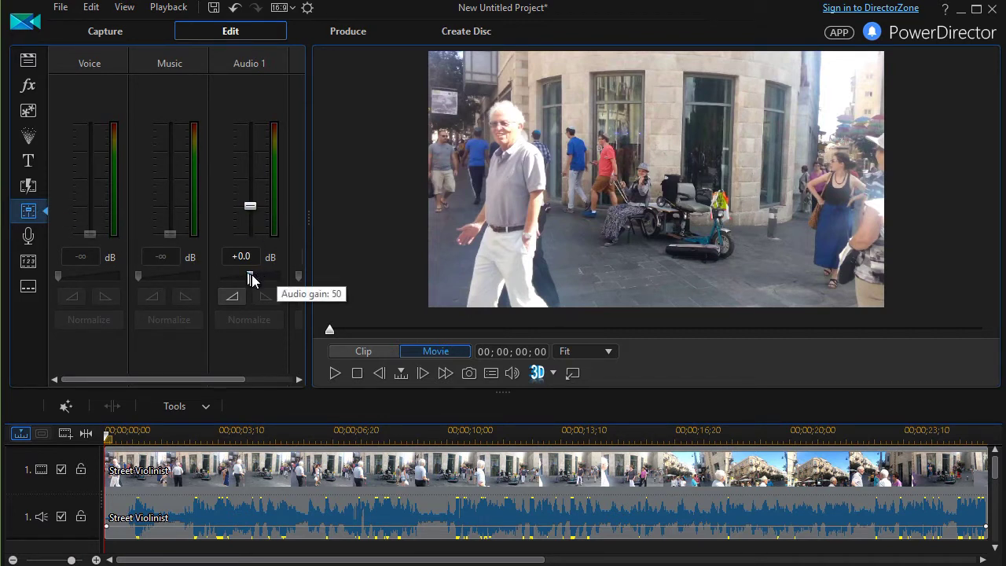
left_click_drag(251, 275, 241, 280)
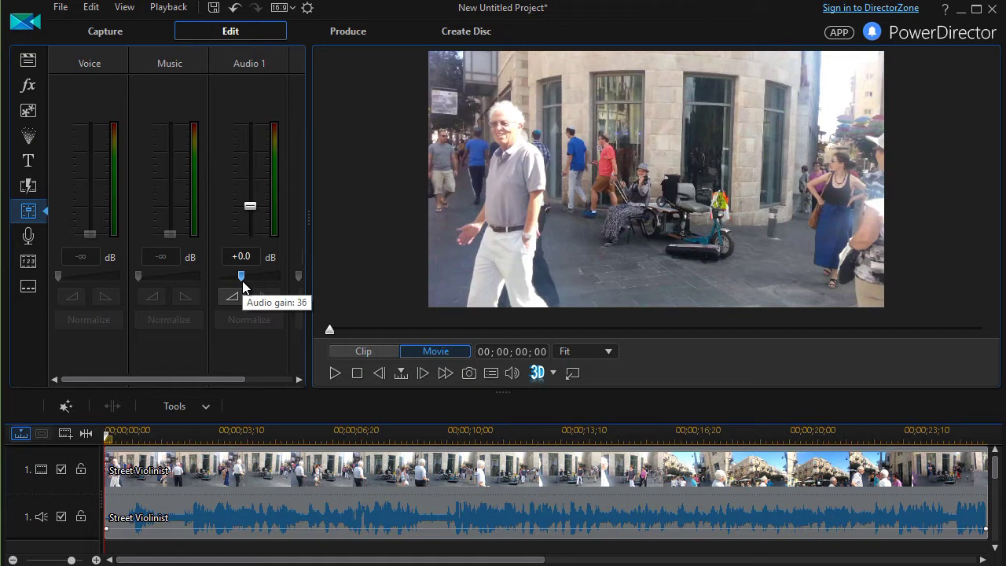
left_click_drag(242, 281, 232, 289)
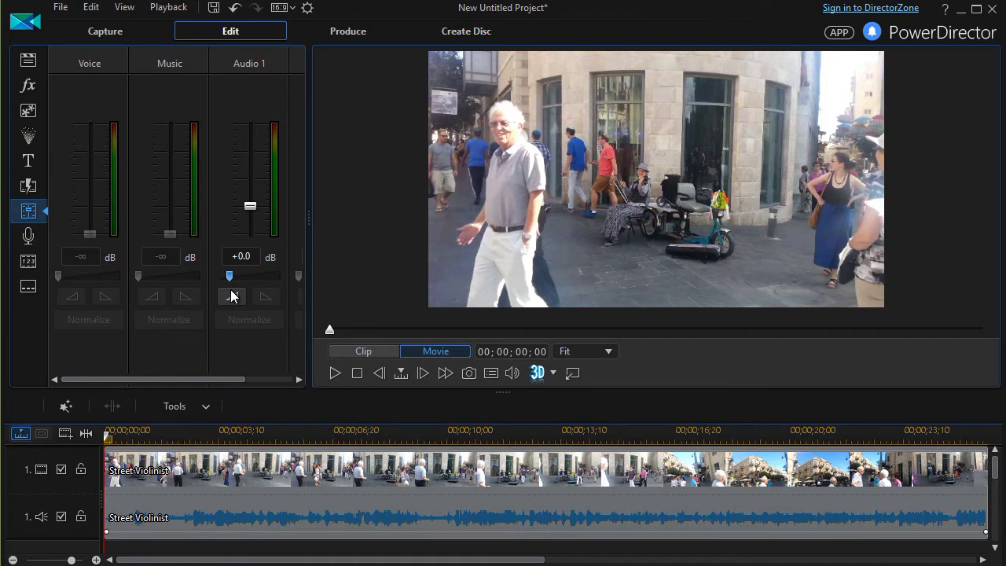
Add an audio fade-in, then return to the media library and play from the start
left_click(234, 297)
left_click(28, 59)
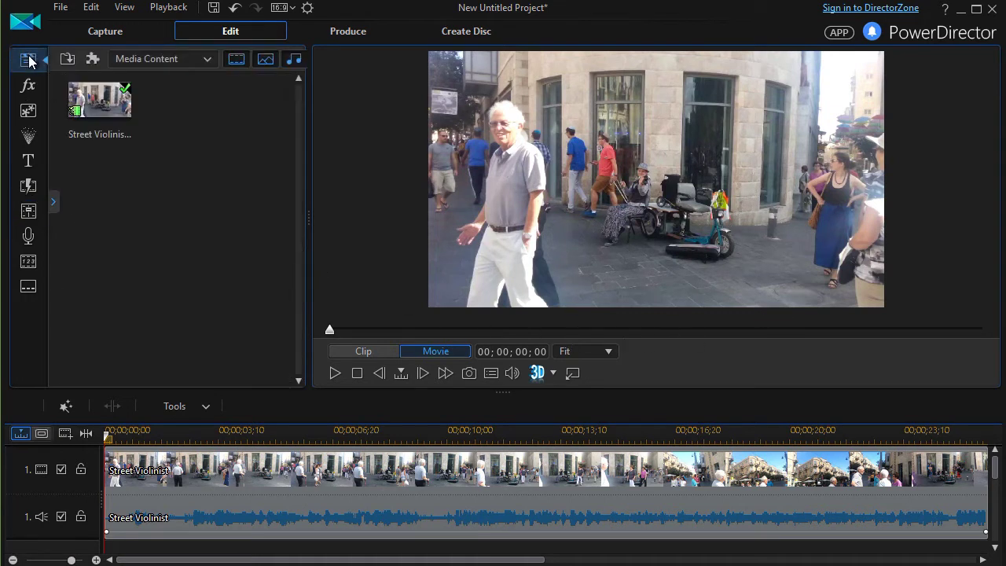
left_click(335, 374)
Select the Street Violinist clip on the timeline after stopping the preview
left_click(448, 488)
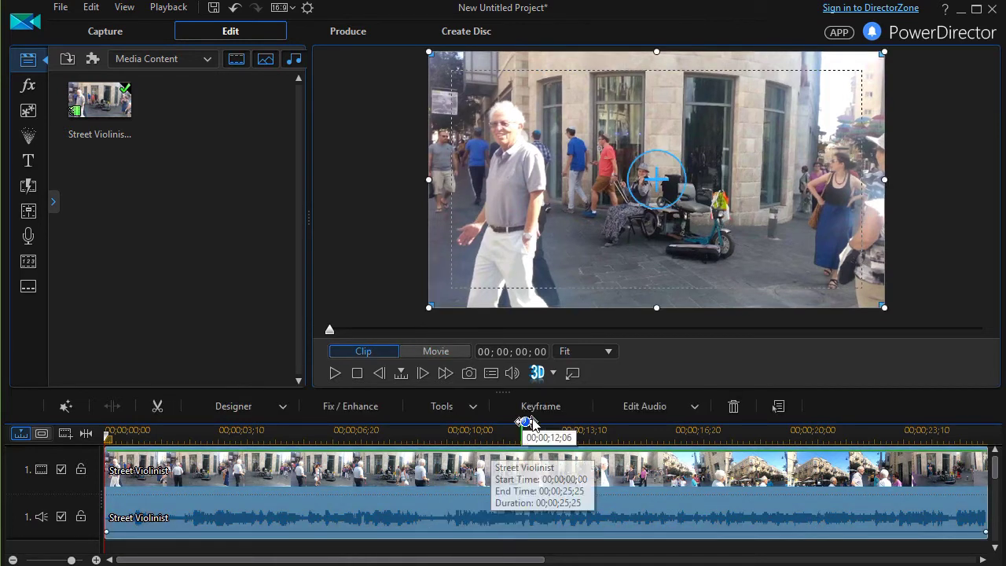
Tick Crop & Zoom under Tools > Power Tools, widen the panel, and launch the Crop/Zoom editor
left_click(473, 408)
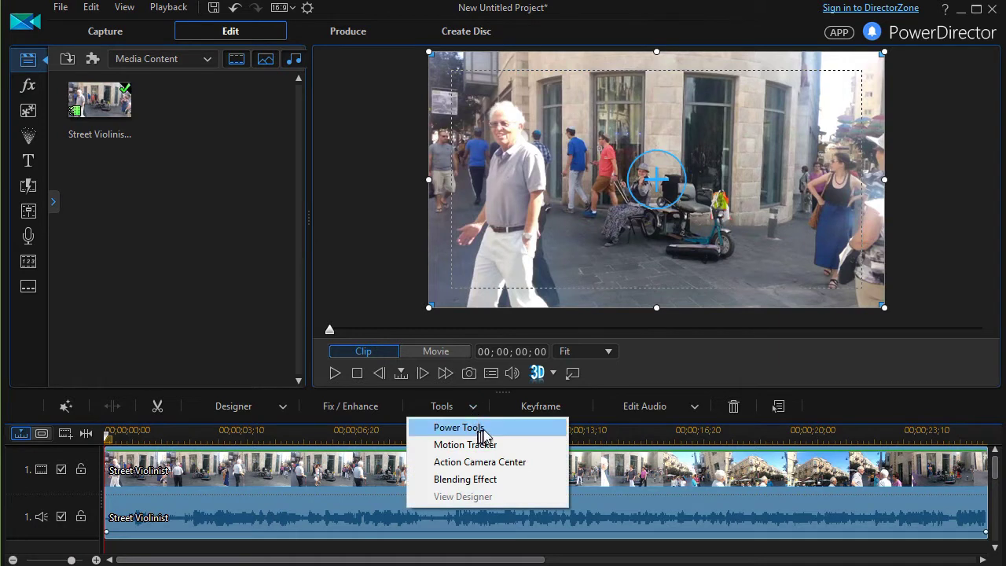
left_click(494, 427)
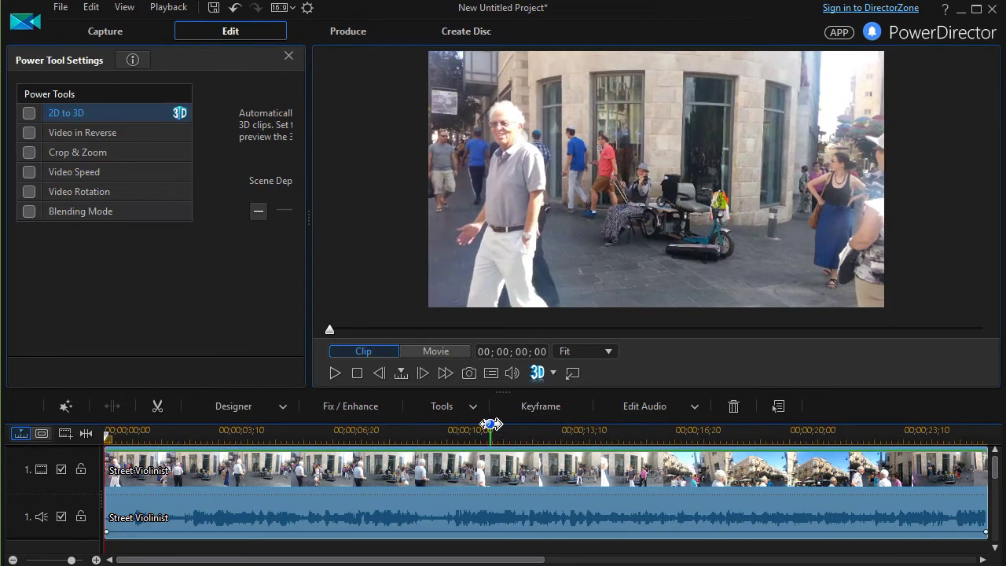
left_click(29, 154)
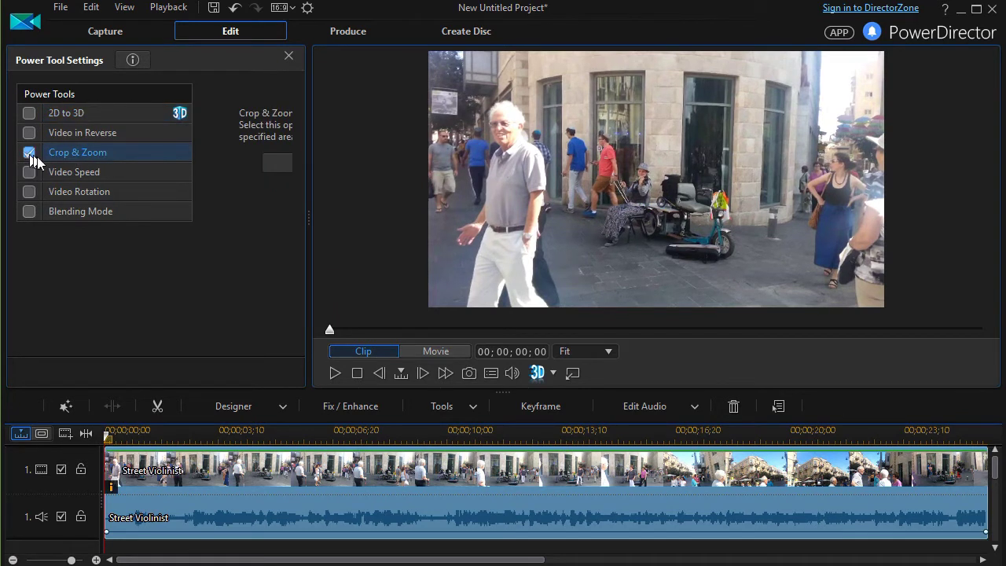
left_click_drag(308, 215, 390, 221)
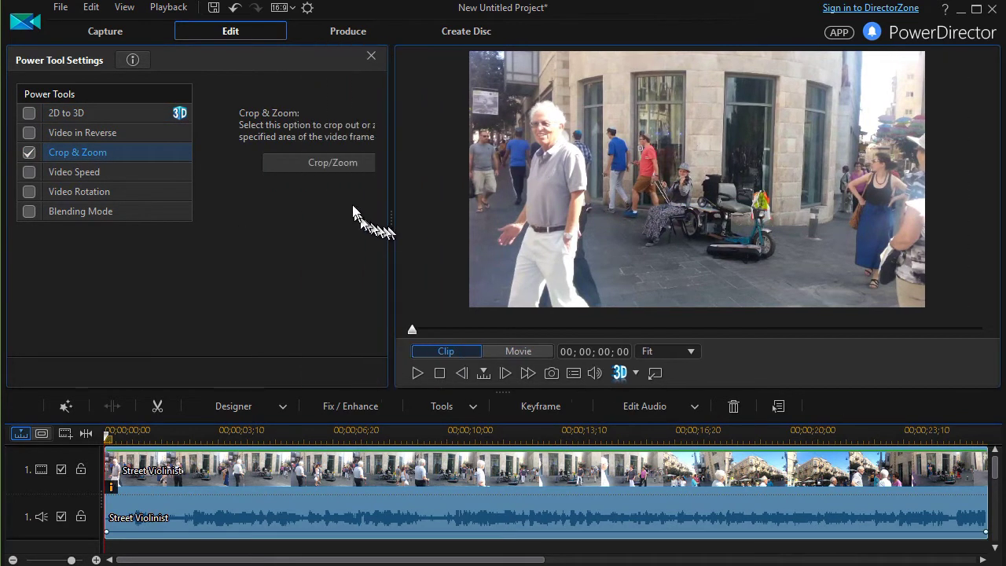
left_click(318, 166)
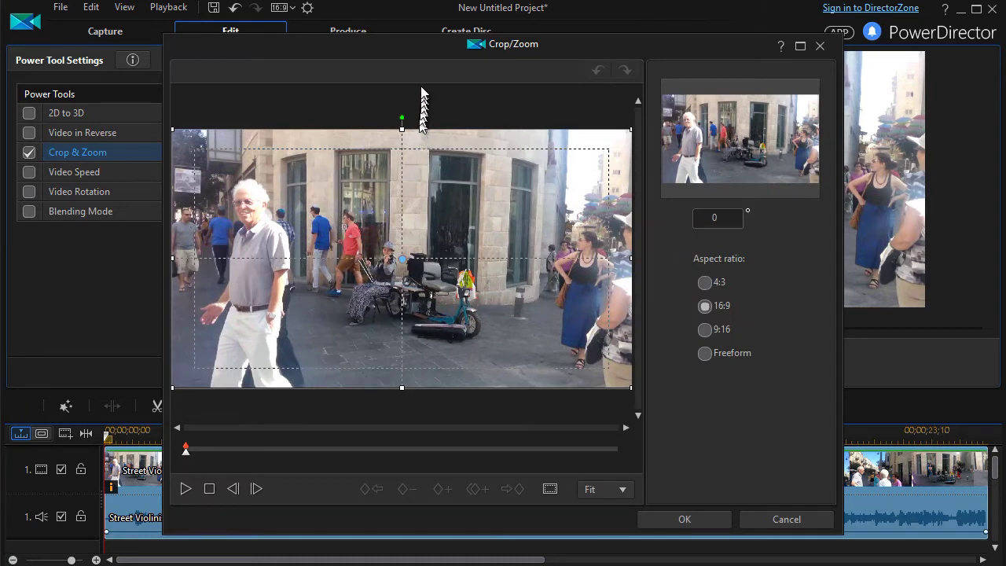
Shrink the first-frame crop box and lower it over the seated violinist and her scooter
left_click_drag(413, 46, 417, 29)
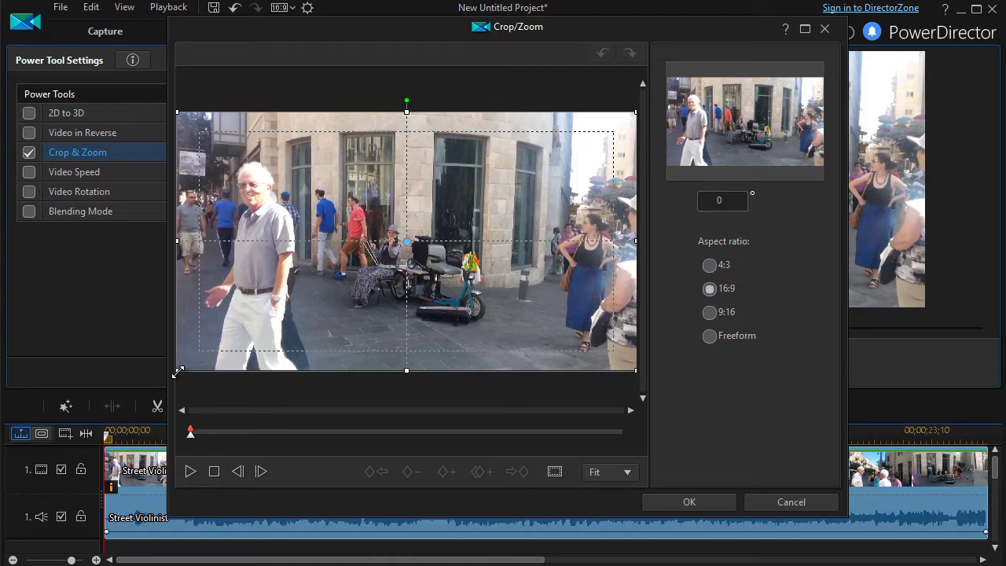
left_click_drag(179, 370, 304, 324)
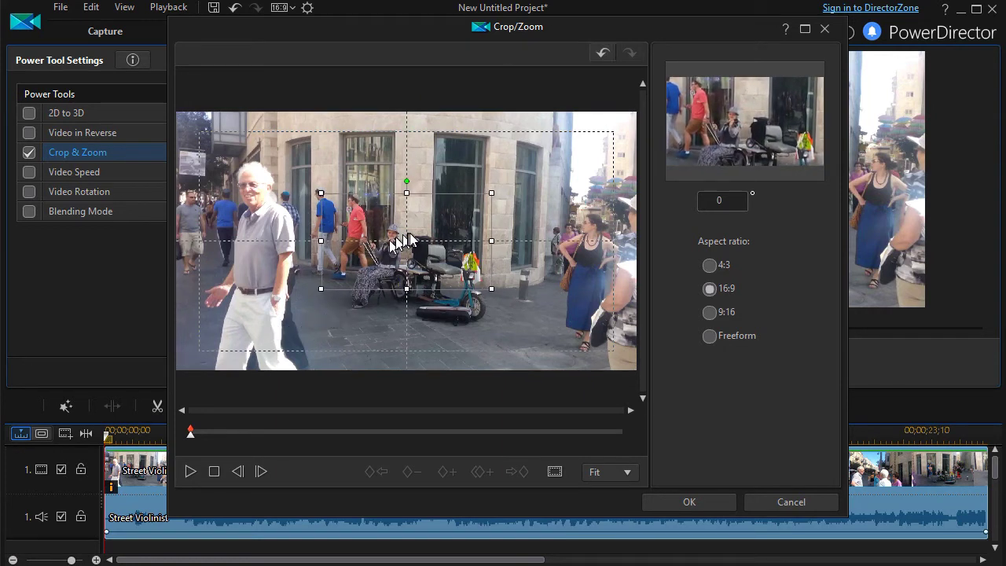
left_click_drag(402, 243, 400, 257)
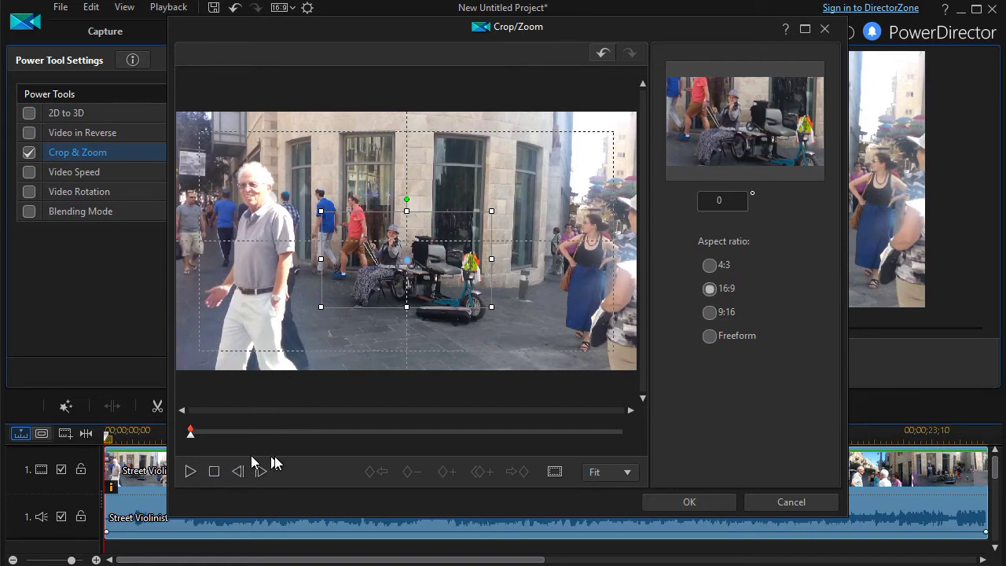
Add a mid-clip crop keyframe with the frame shifted left onto the violinist
left_click(212, 432)
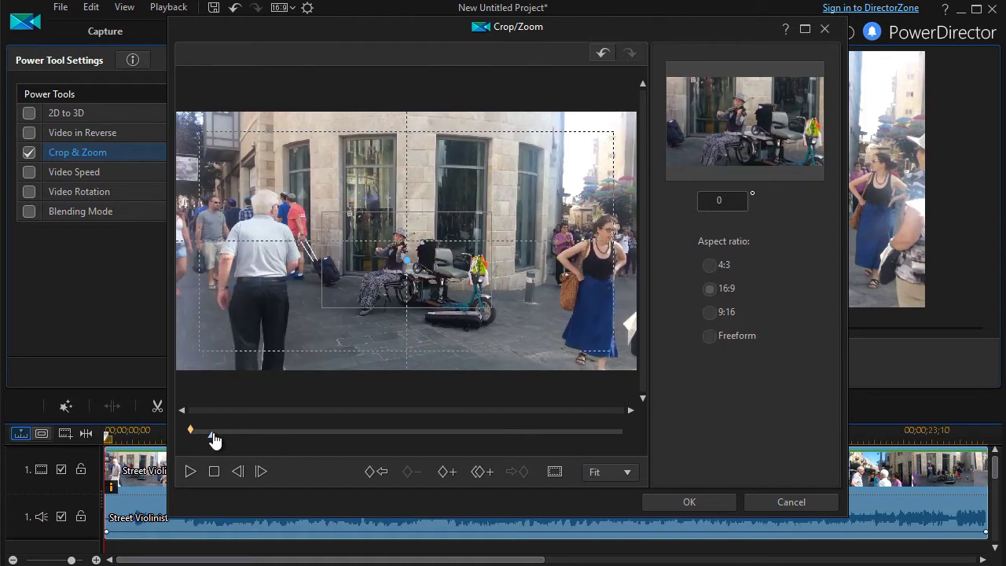
left_click_drag(216, 433, 238, 431)
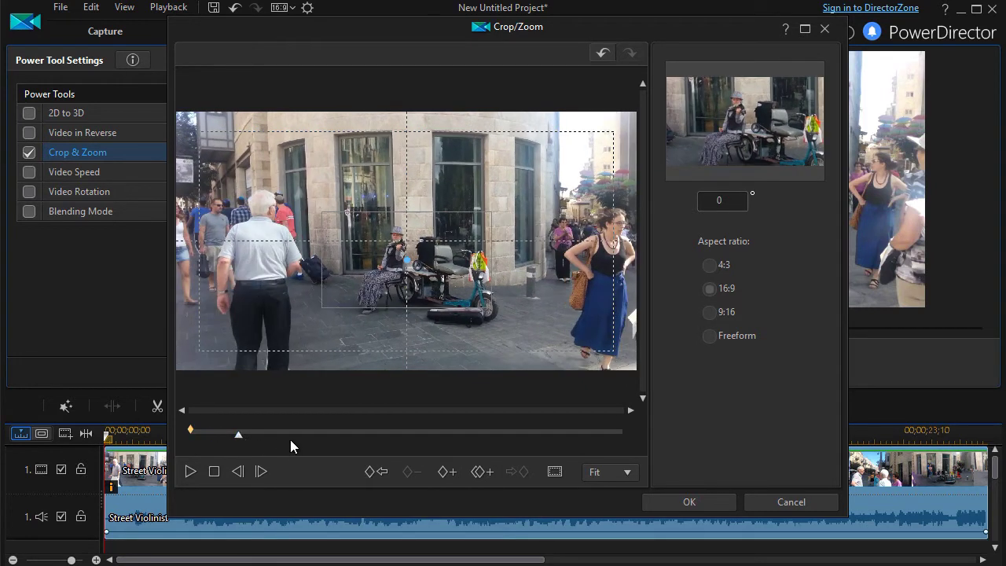
left_click(276, 431)
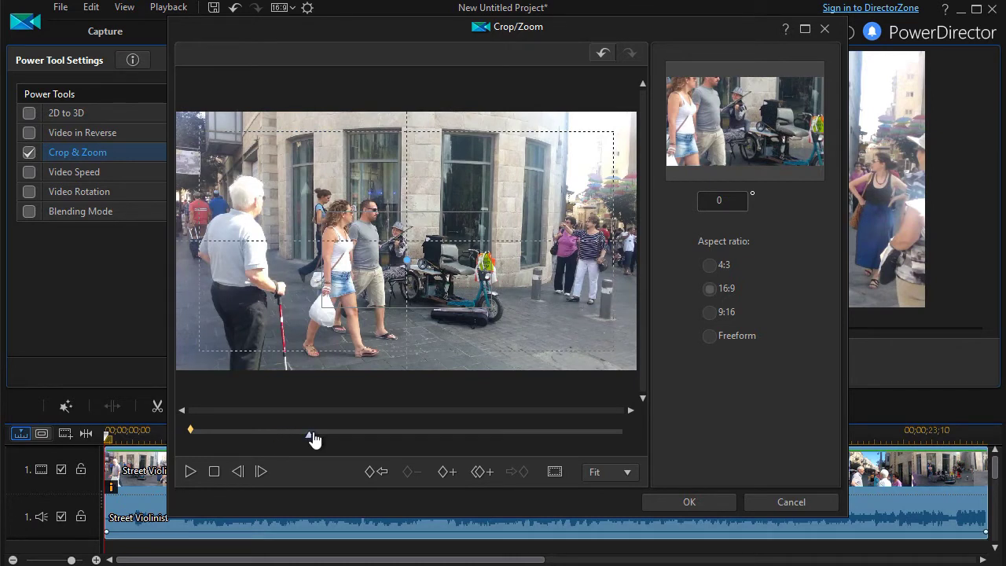
left_click(309, 432)
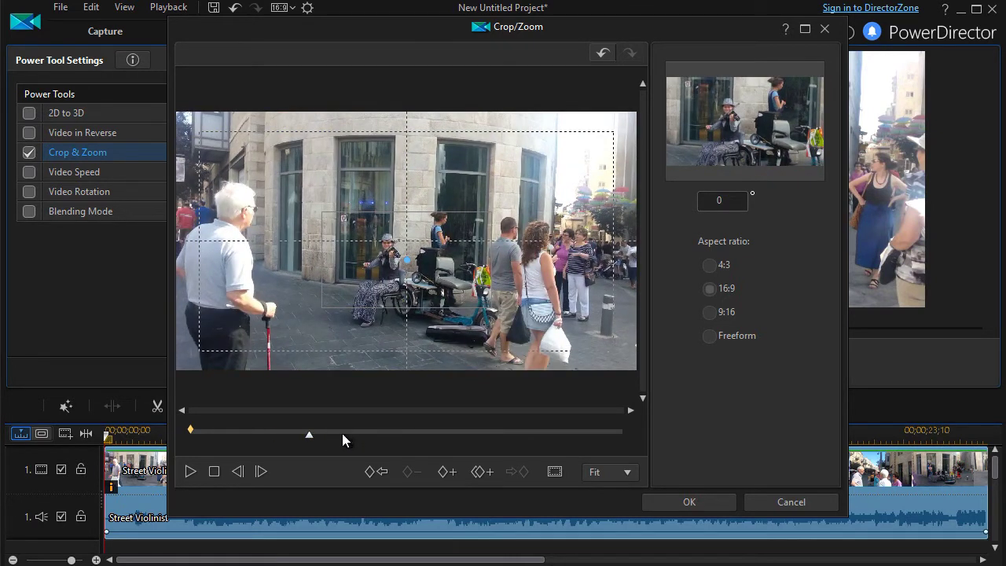
left_click(342, 432)
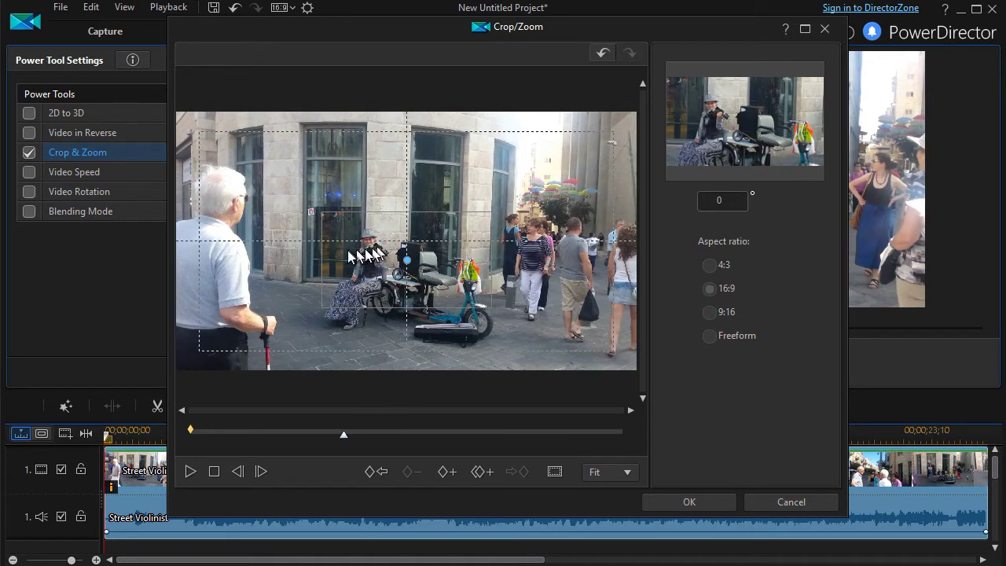
left_click(446, 476)
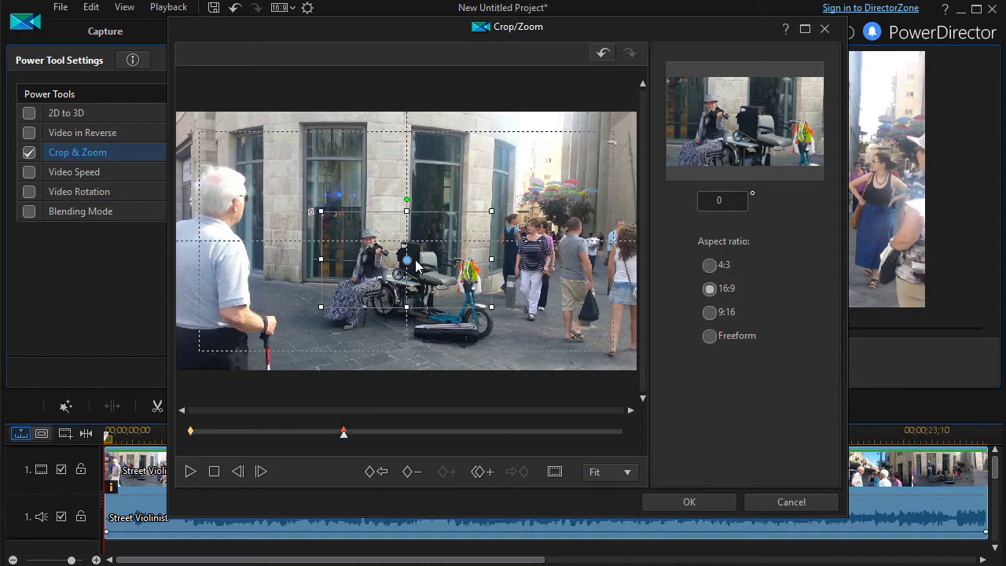
left_click_drag(409, 264, 380, 270)
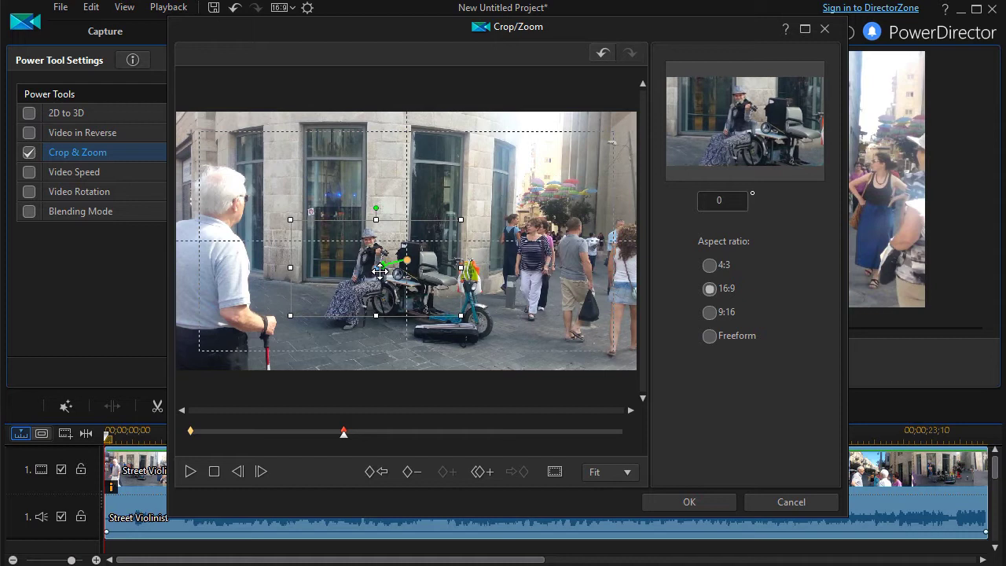
Add another keyframe slightly later, moving the crop frame further left onto her
left_click(384, 433)
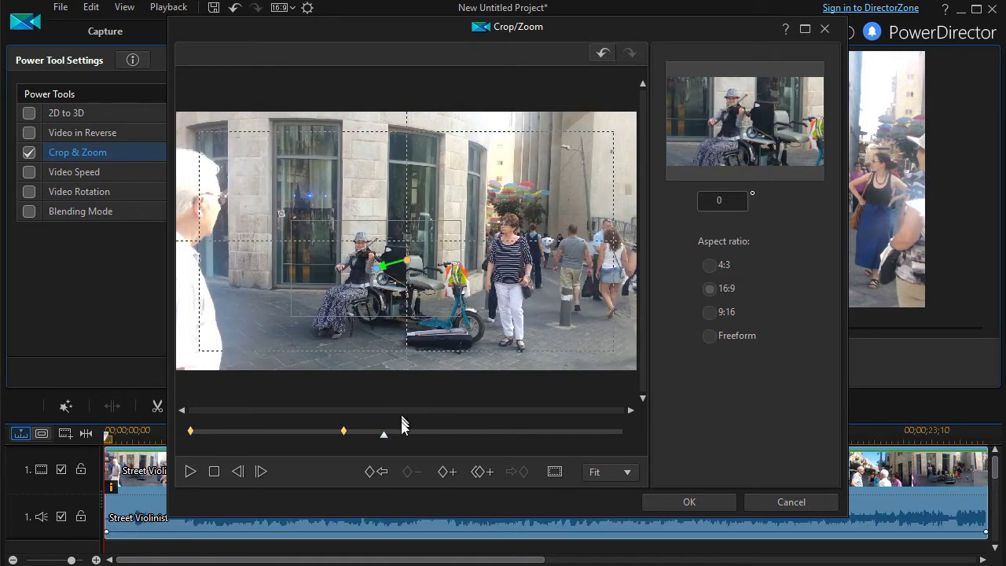
left_click(409, 432)
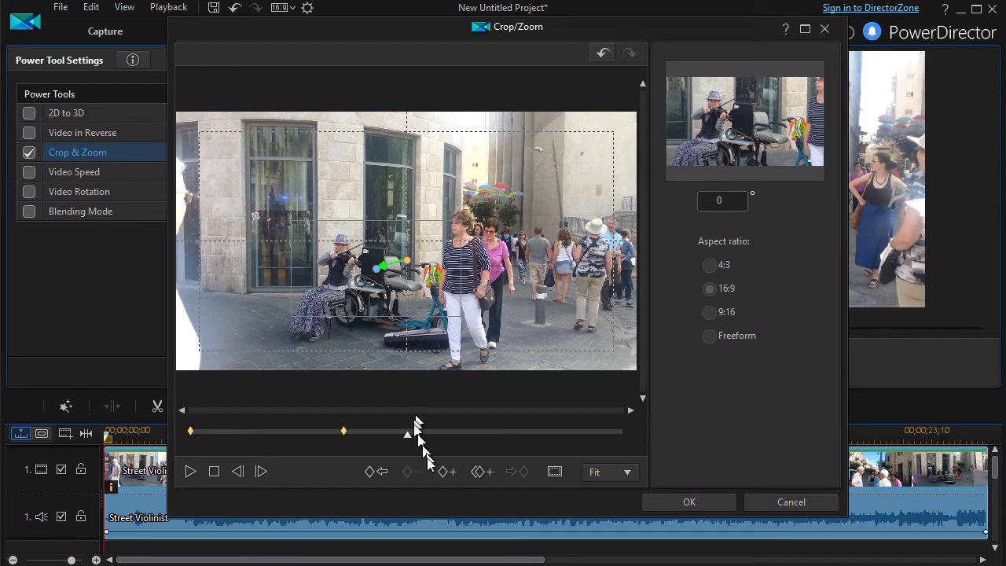
left_click(446, 474)
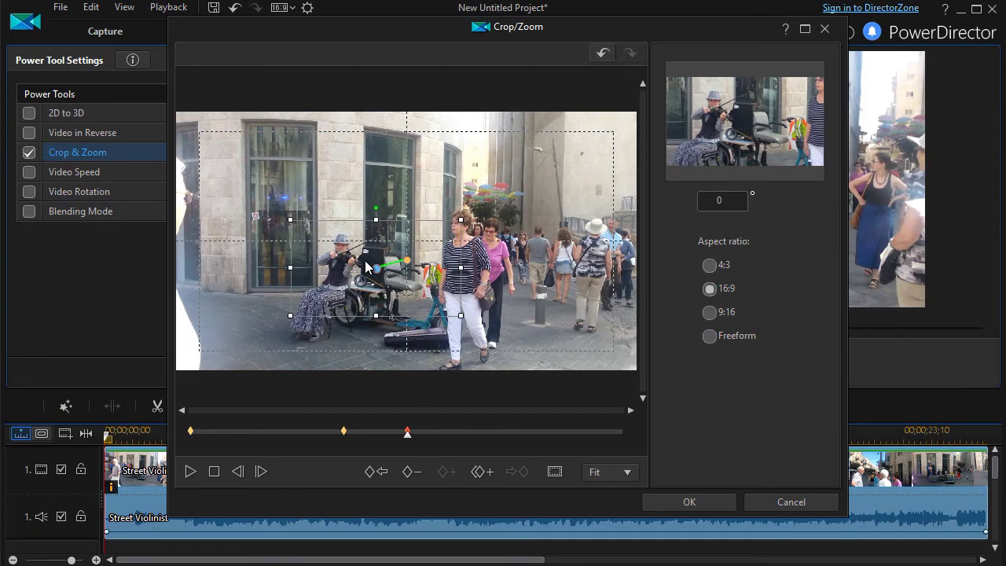
left_click_drag(374, 271, 345, 277)
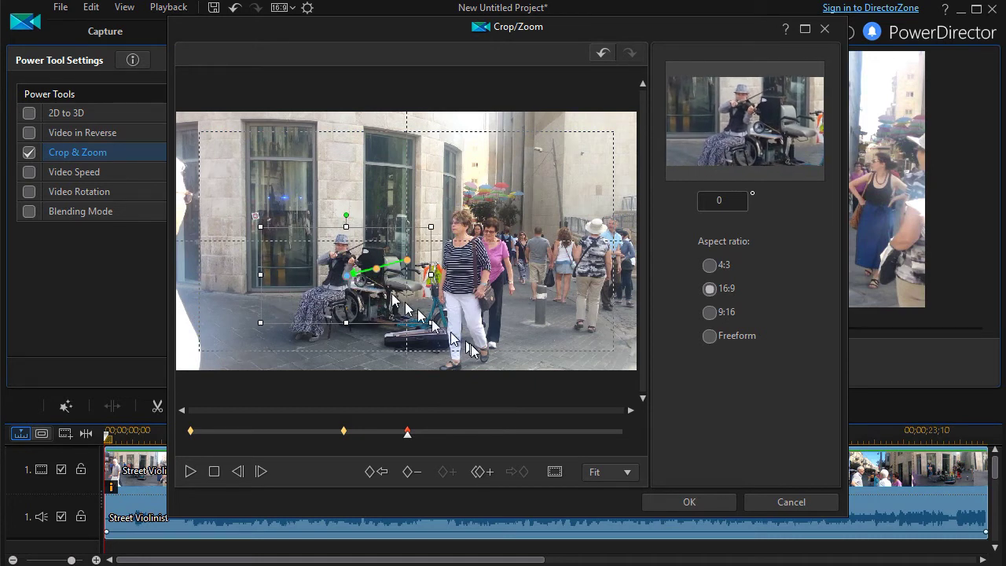
Scrub the Crop/Zoom track toward the clip's end to pick the next keyframe moment
left_click(430, 431)
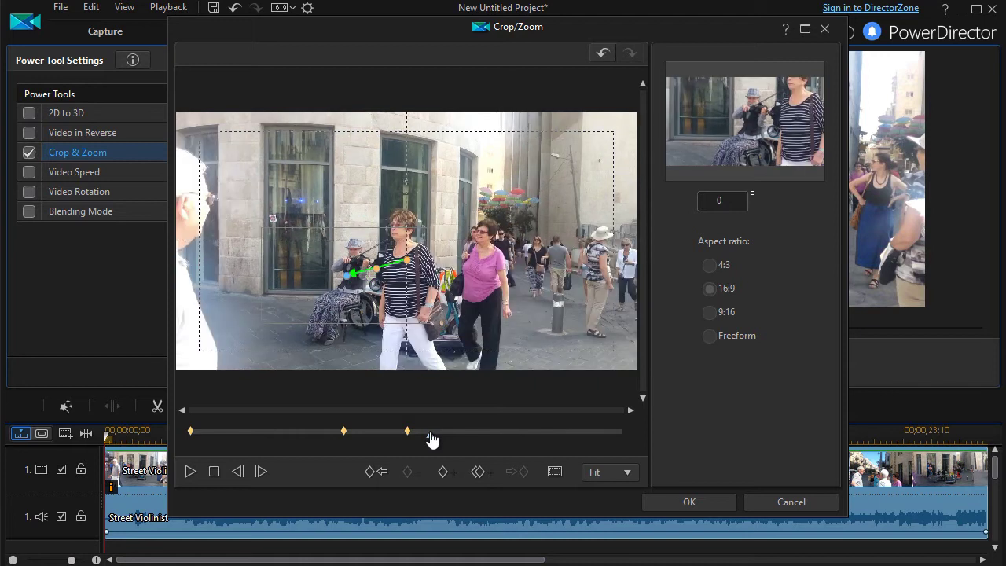
left_click(453, 434)
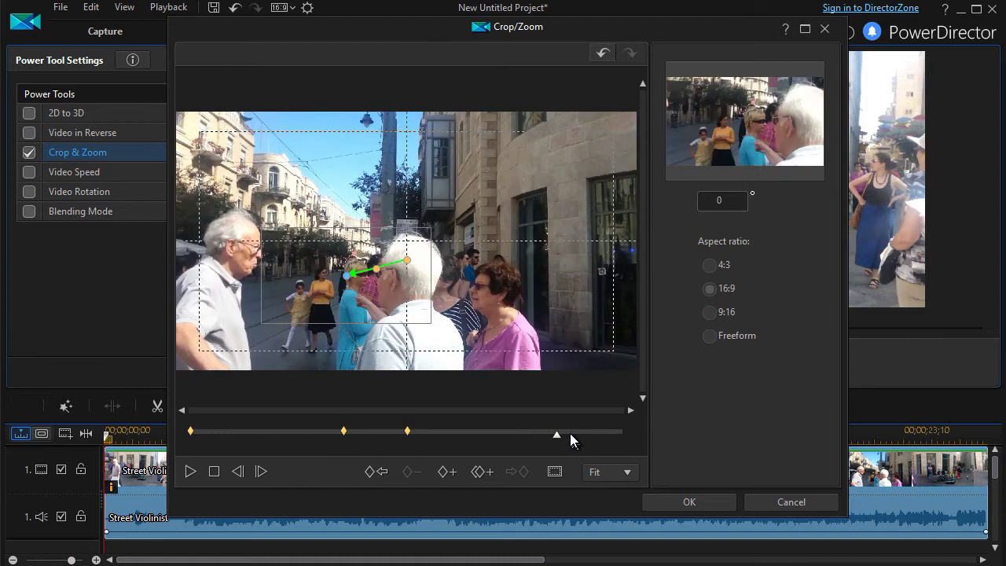
left_click(569, 433)
left_click(579, 438)
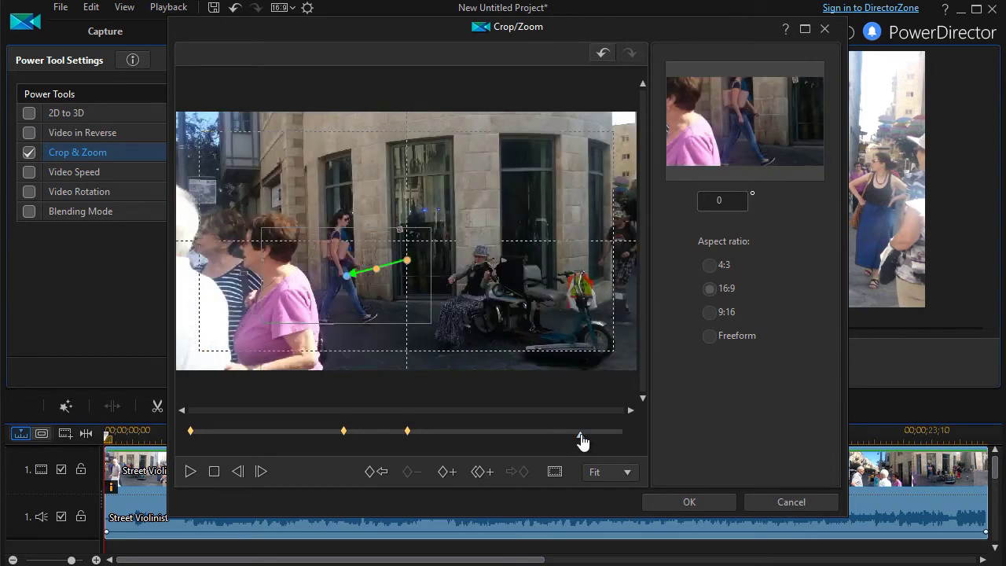
left_click(566, 437)
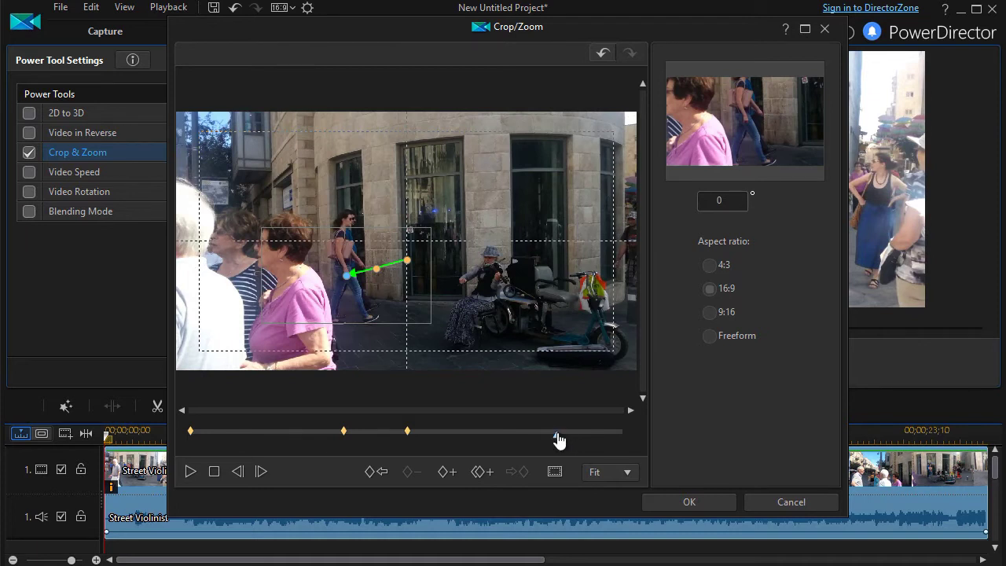
left_click(558, 438)
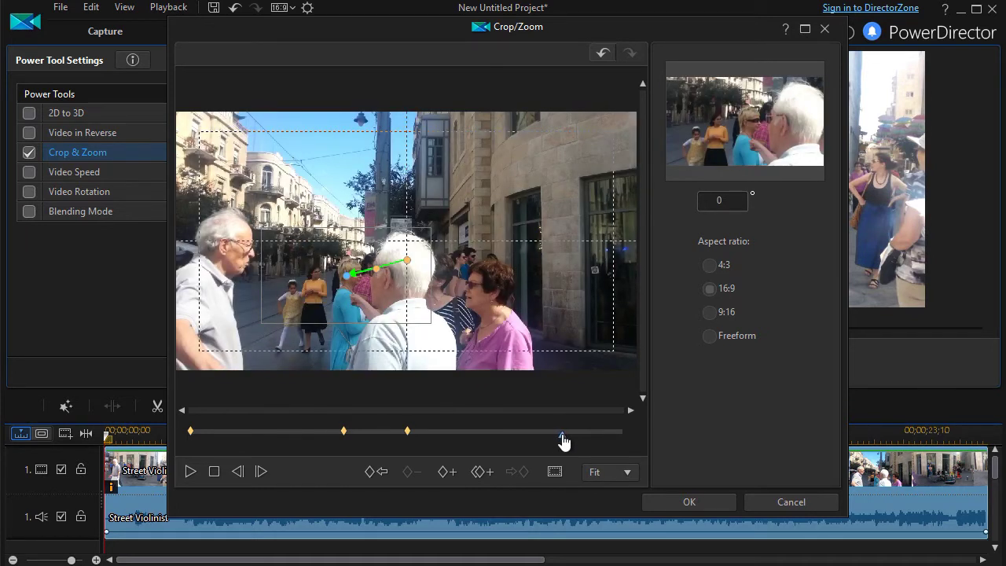
left_click(562, 439)
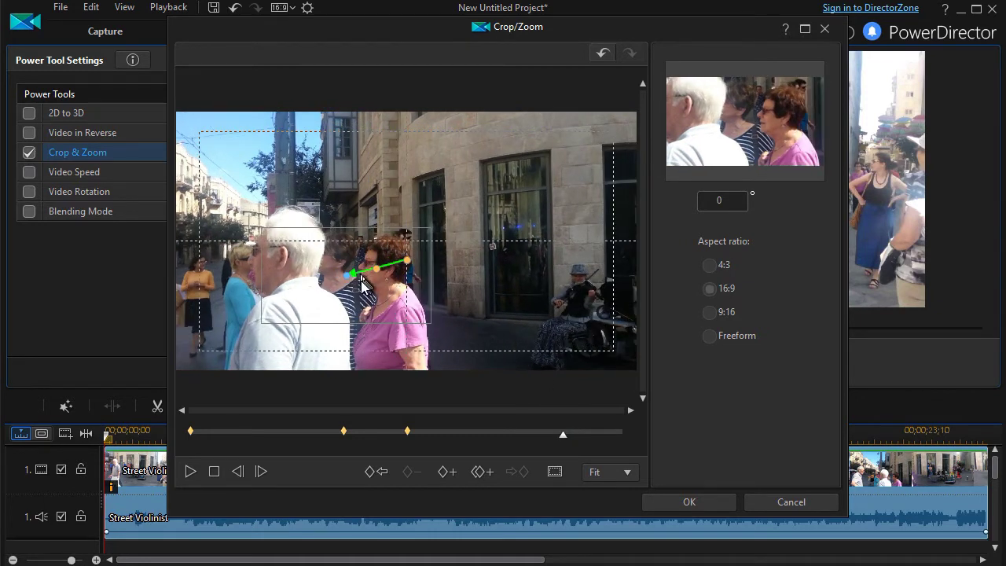
left_click(446, 471)
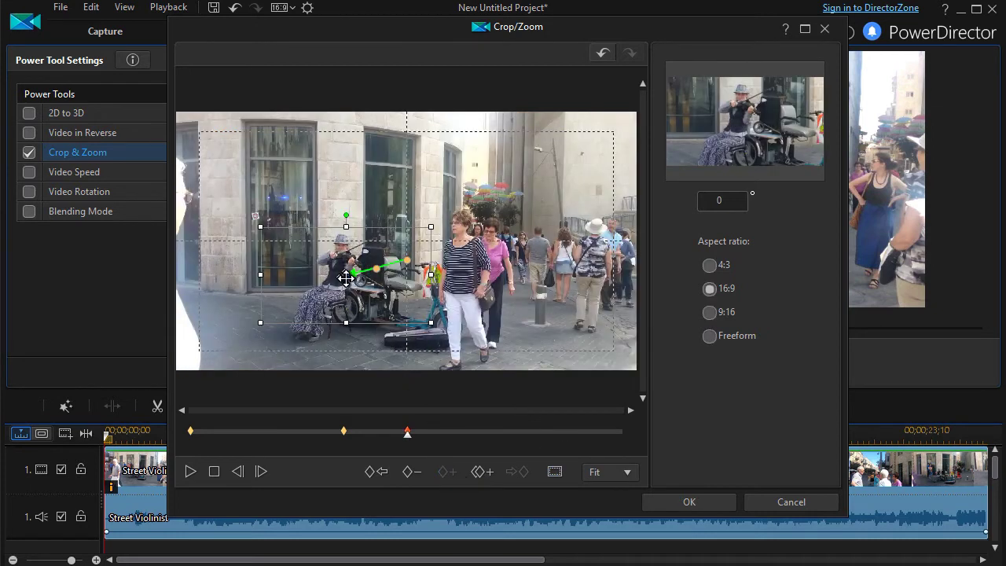
left_click(564, 432)
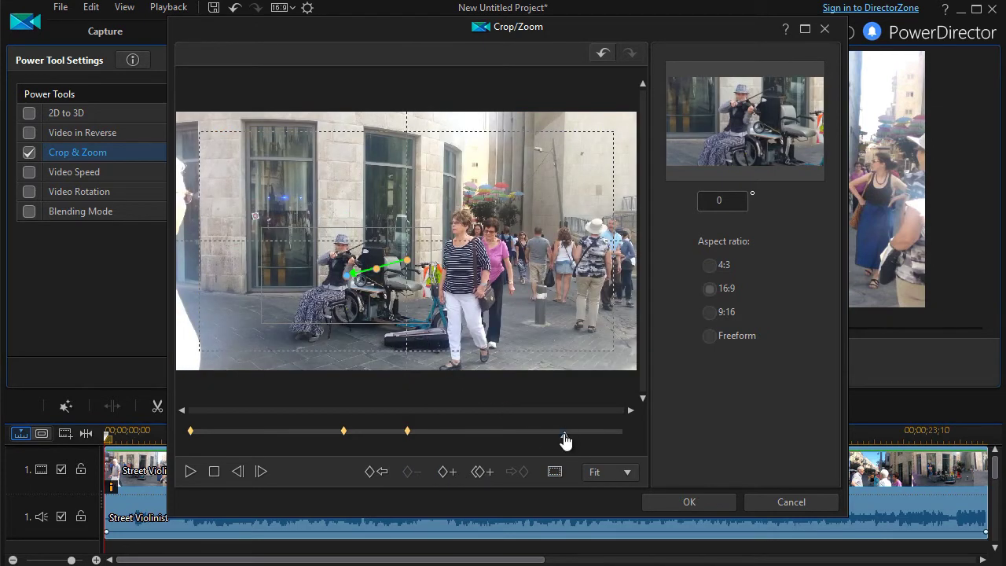
Add a keyframe near the end and drag the crop frame back onto the violinist
left_click(446, 471)
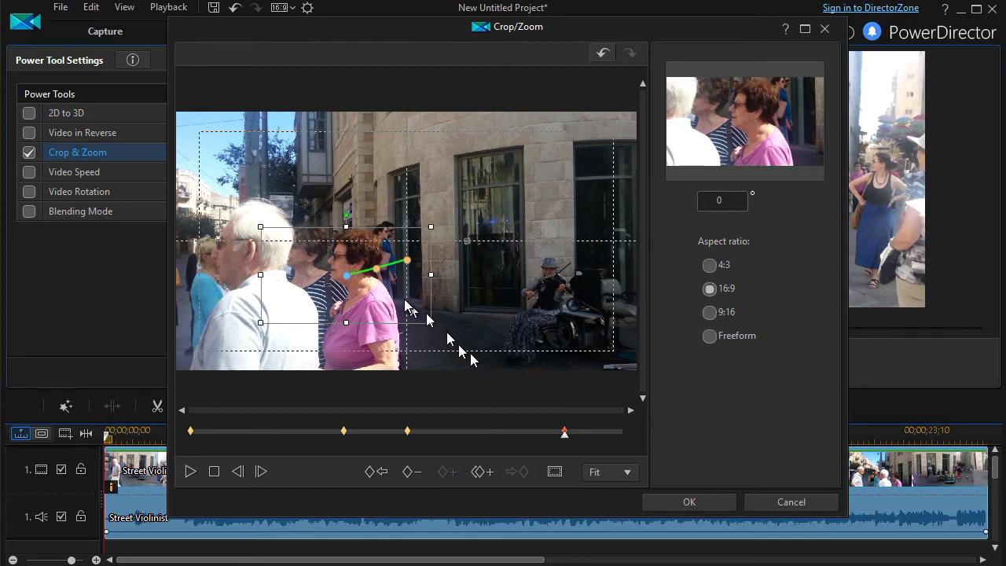
left_click_drag(344, 279, 547, 299)
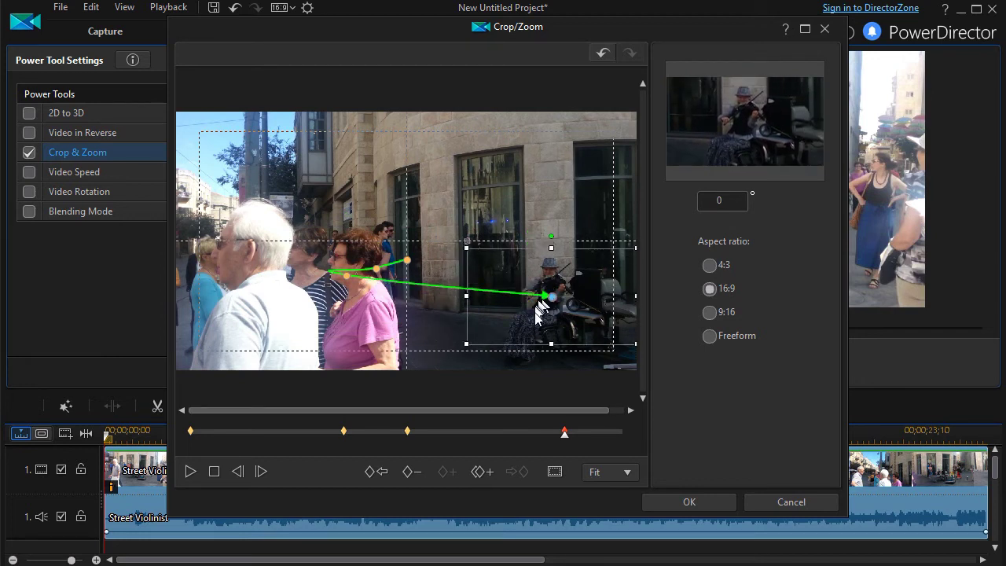
left_click(578, 434)
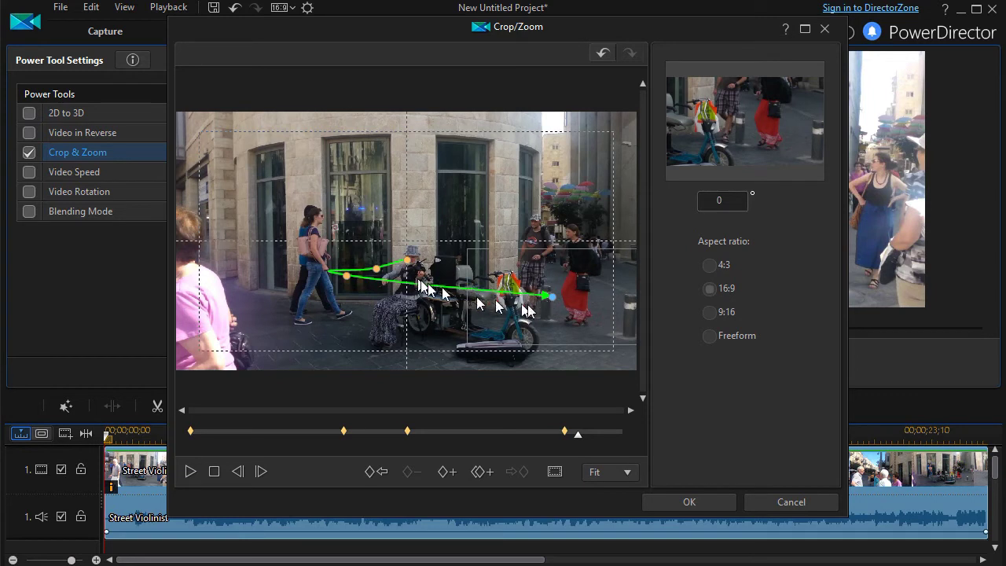
left_click_drag(553, 297, 408, 277)
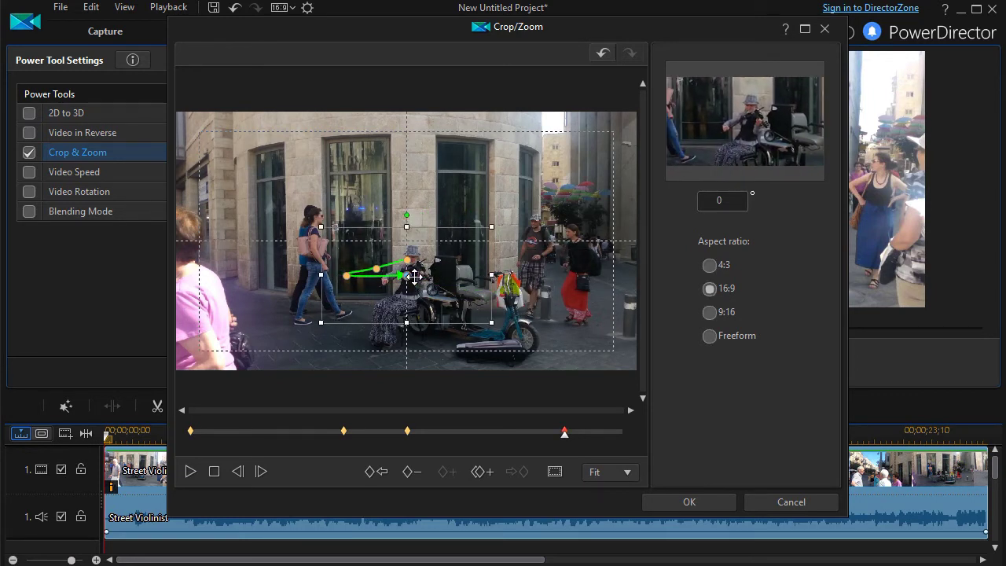
left_click(579, 433)
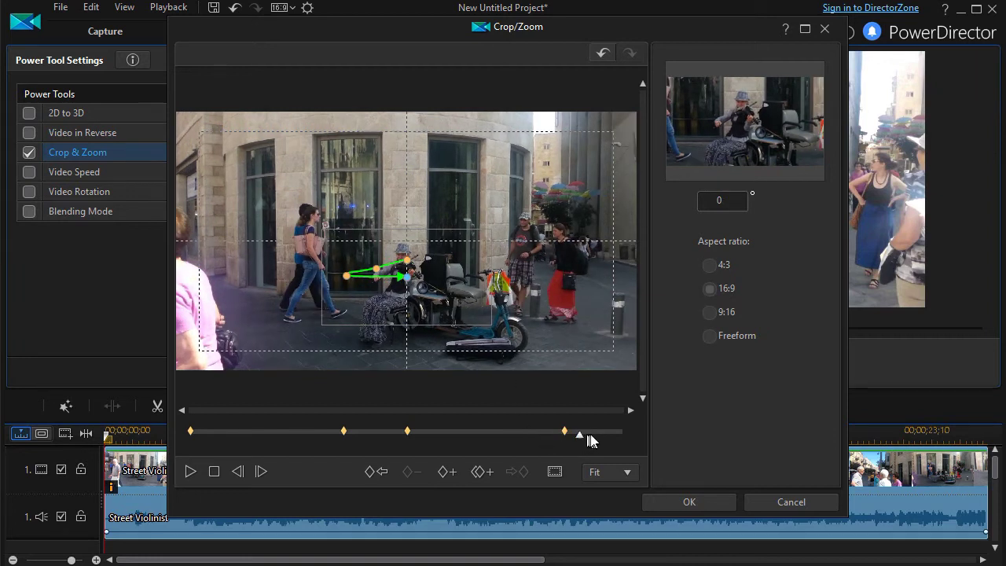
left_click(594, 433)
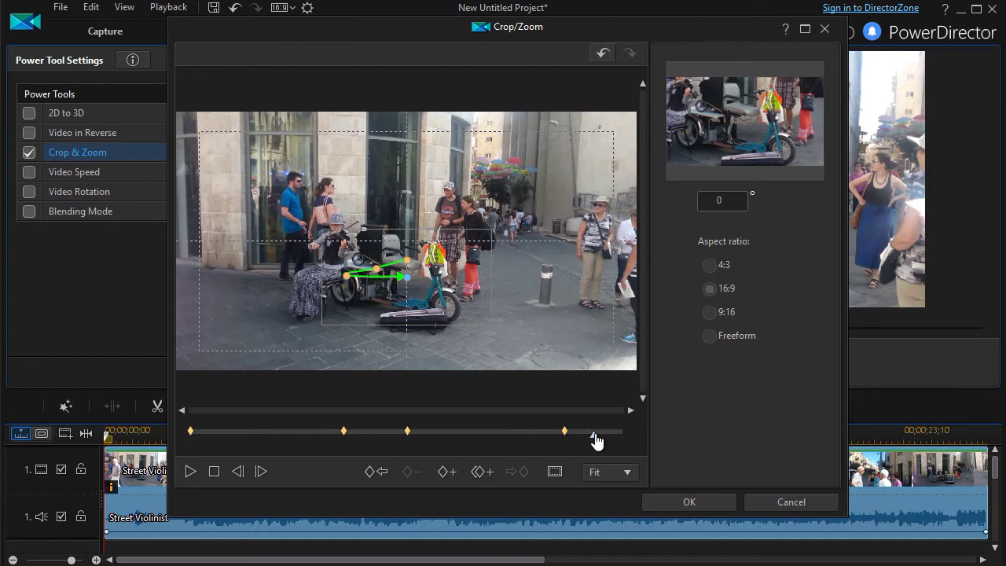
Add a keyframe near the clip end, reframe the violinist, and add a motion-path bend point
left_click(448, 474)
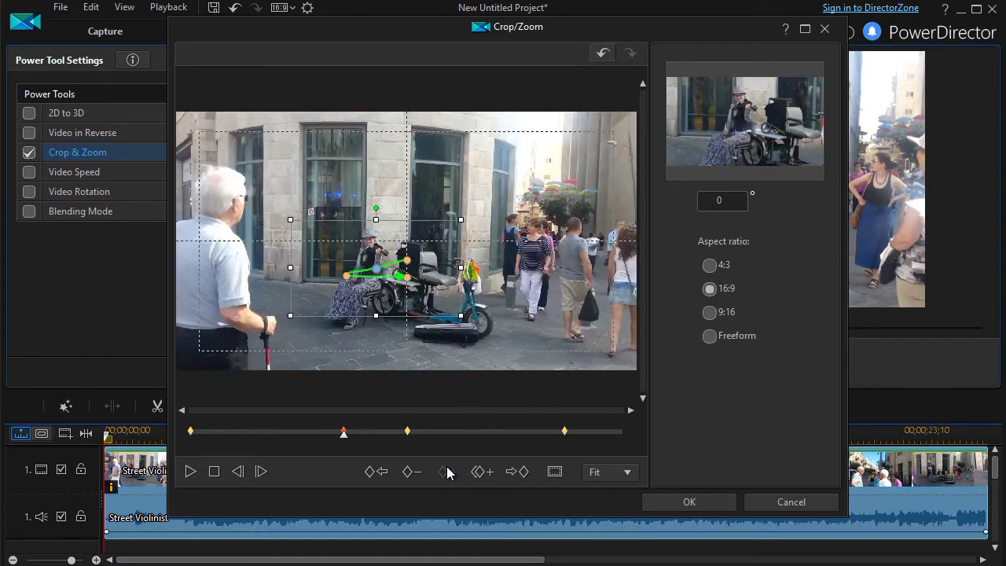
left_click(589, 434)
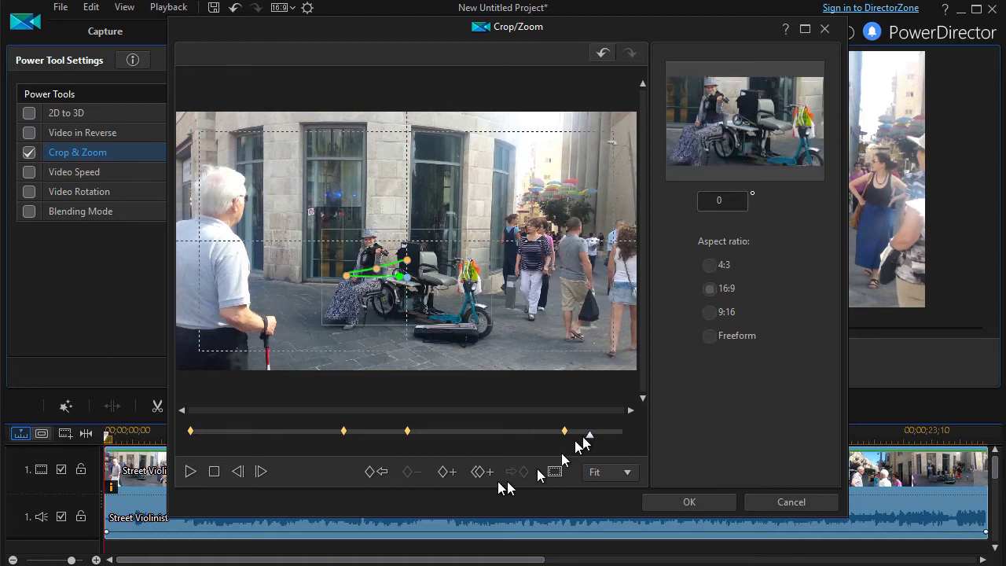
left_click(445, 472)
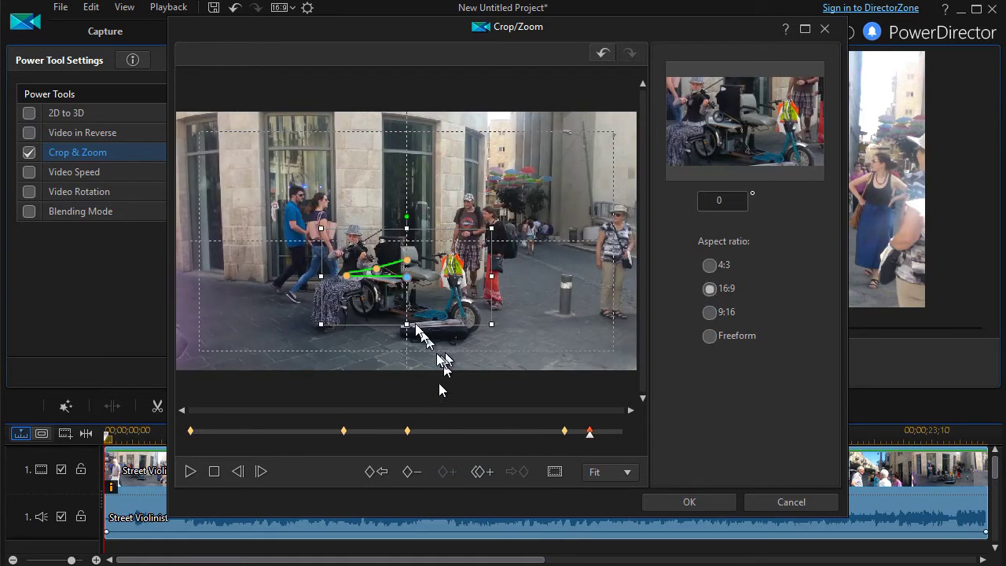
left_click_drag(408, 281, 355, 269)
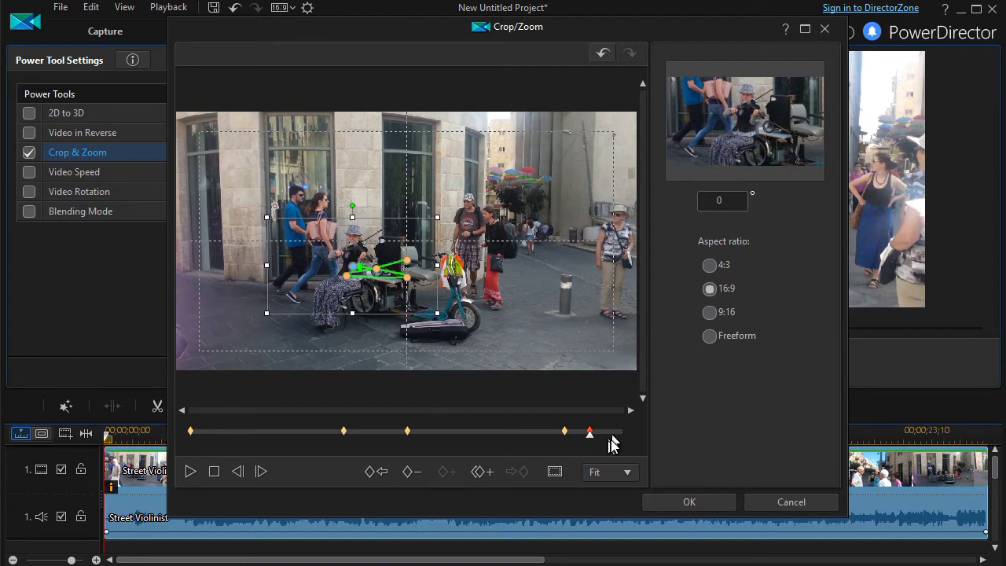
left_click(606, 432)
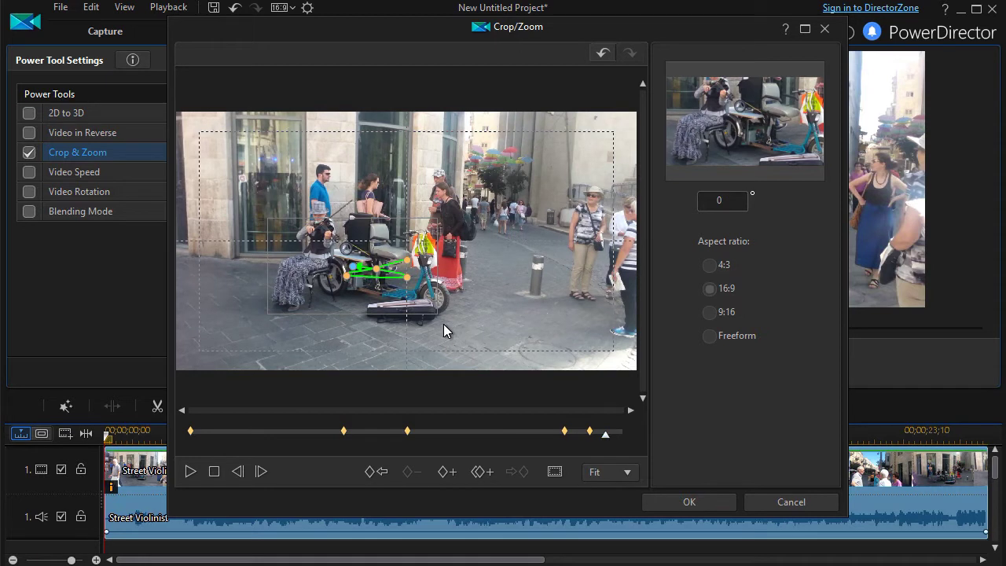
left_click(366, 267)
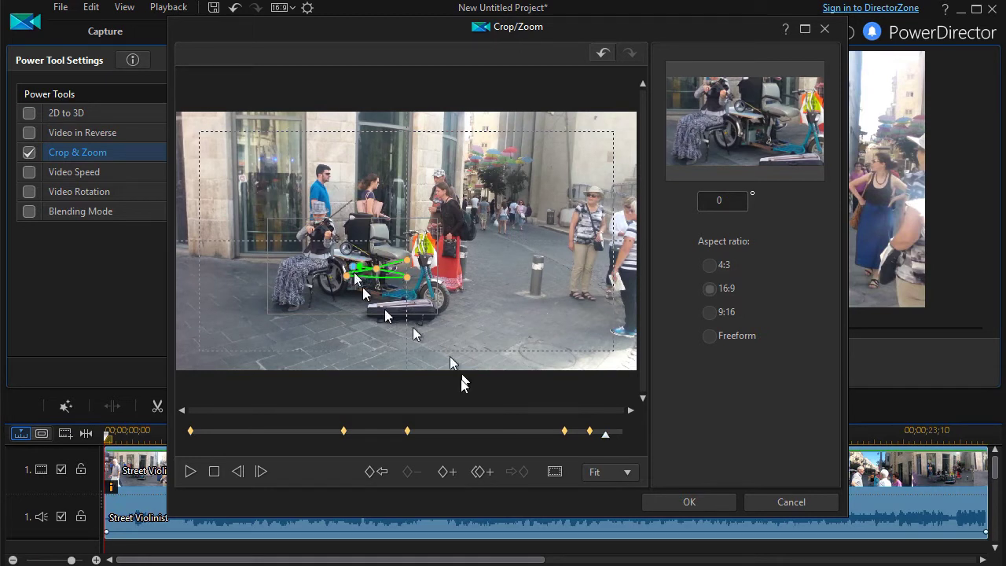
Add a keyframe at the very end with the crop shifted up-left, then apply with OK
left_click(447, 472)
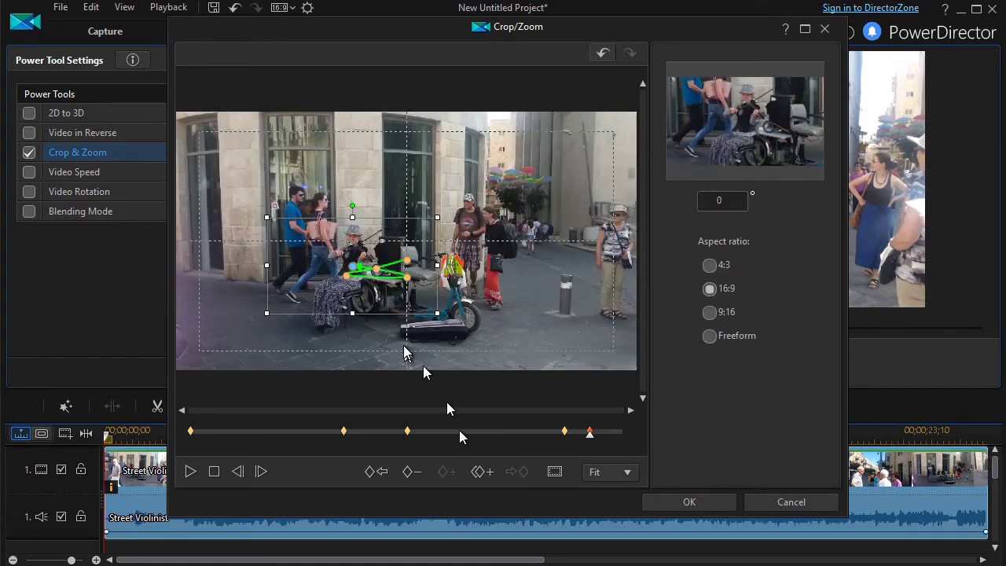
left_click(608, 434)
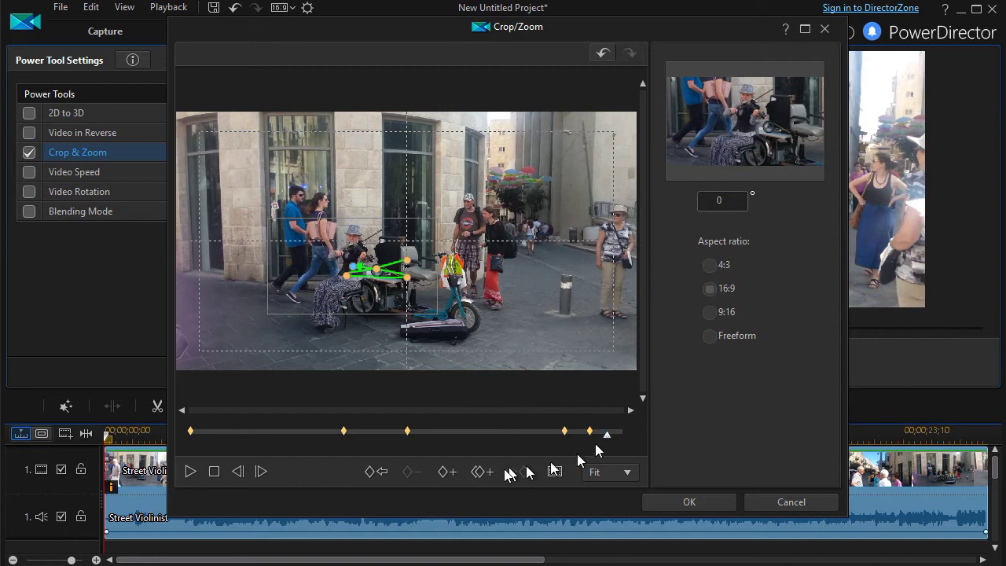
left_click(452, 472)
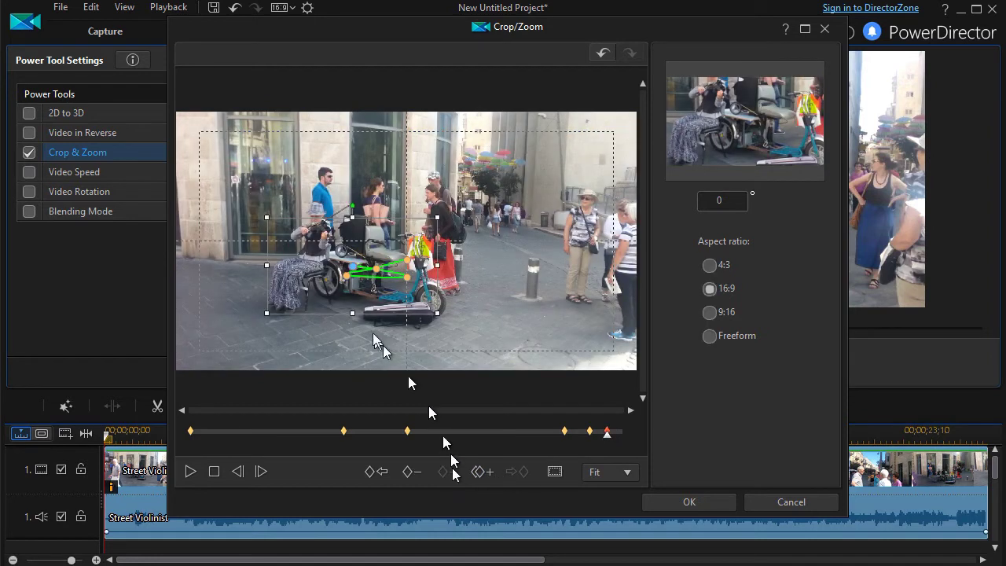
left_click_drag(355, 267, 320, 245)
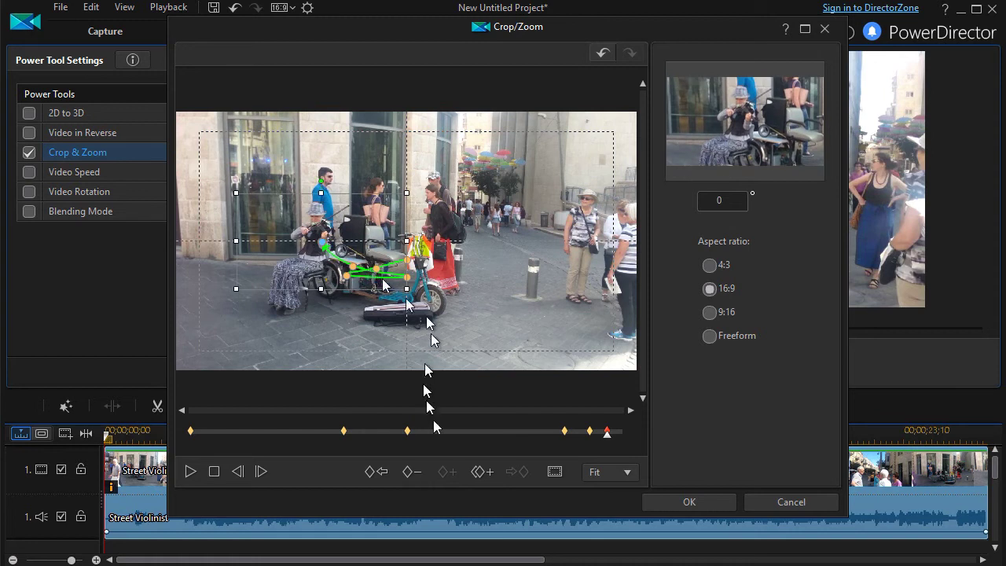
left_click(618, 432)
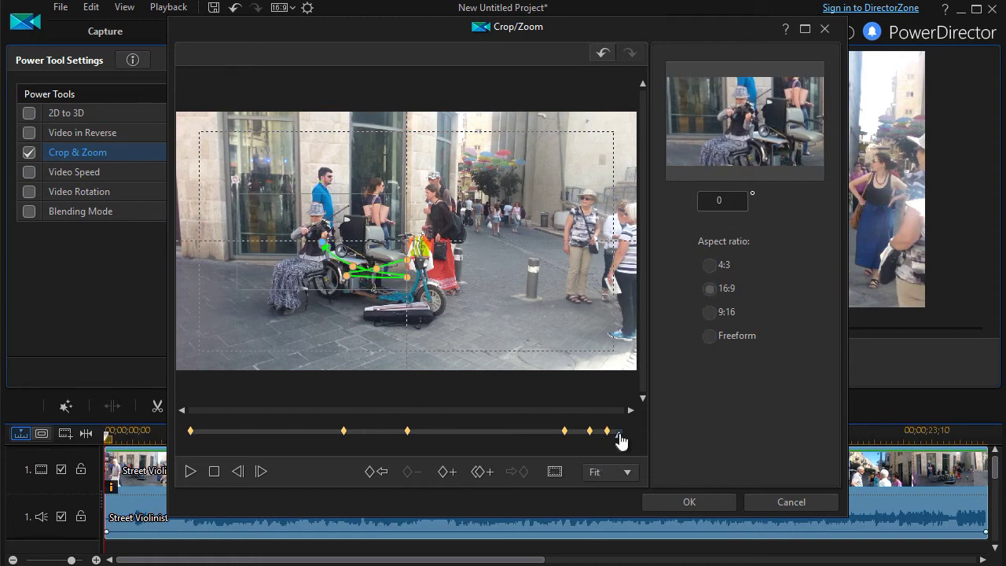
left_click(680, 501)
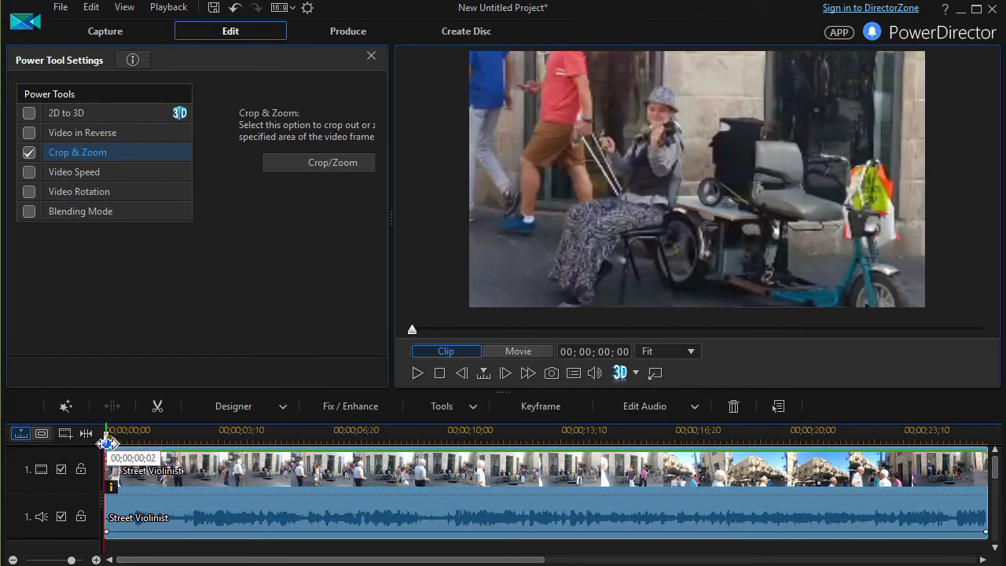
Enlarge the timeline panel and scrub the playhead to about 00;00;14;14
left_click_drag(106, 432, 965, 551)
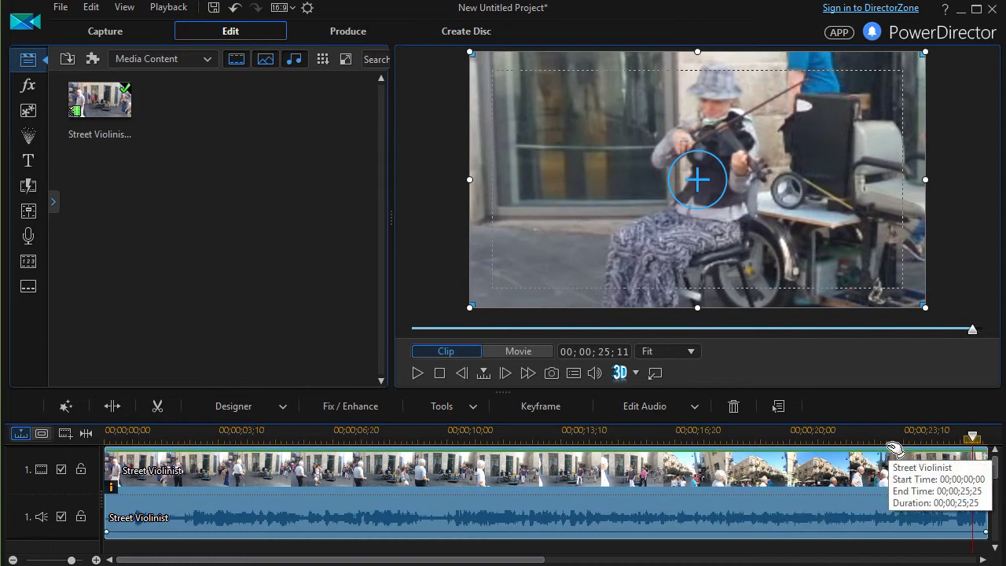
left_click_drag(507, 390, 519, 319)
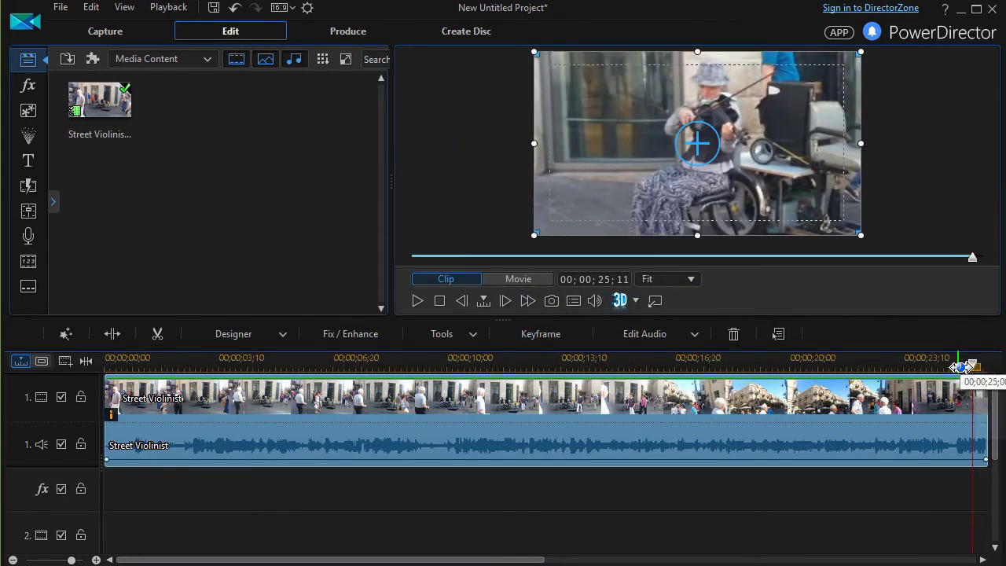
left_click_drag(978, 386, 599, 430)
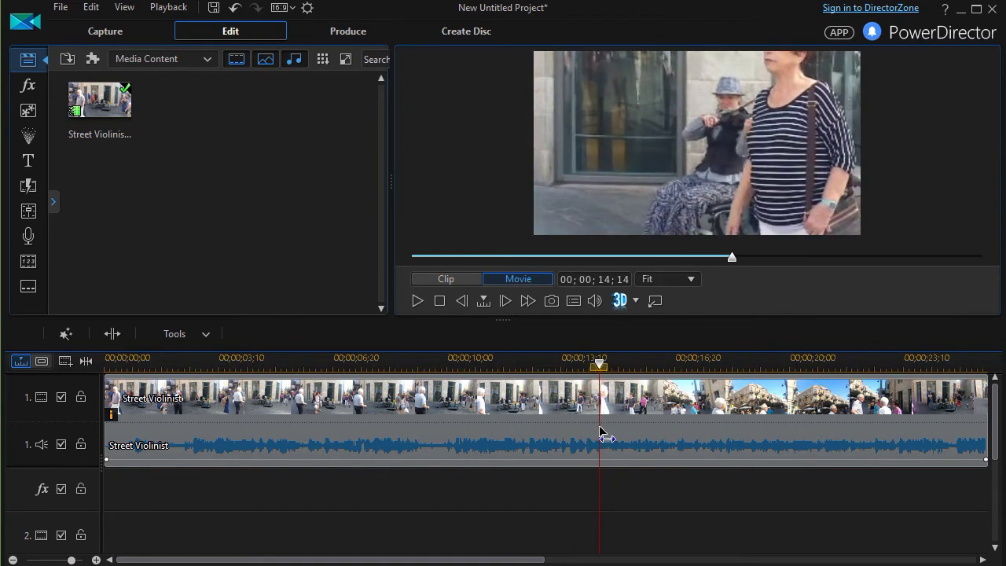
Show the clip marker track on the timeline for the Street Violinist clip
left_click(603, 434)
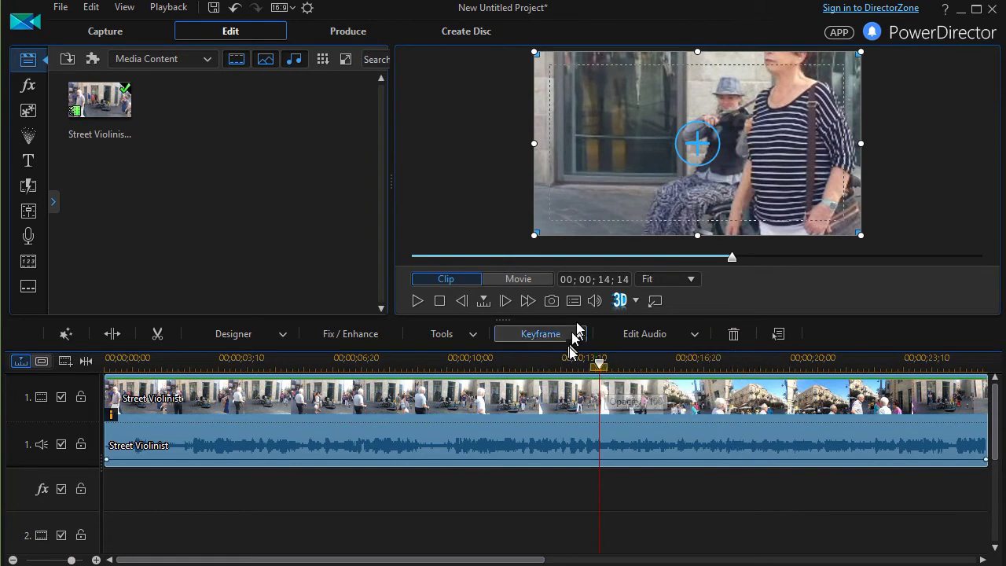
right_click(660, 489)
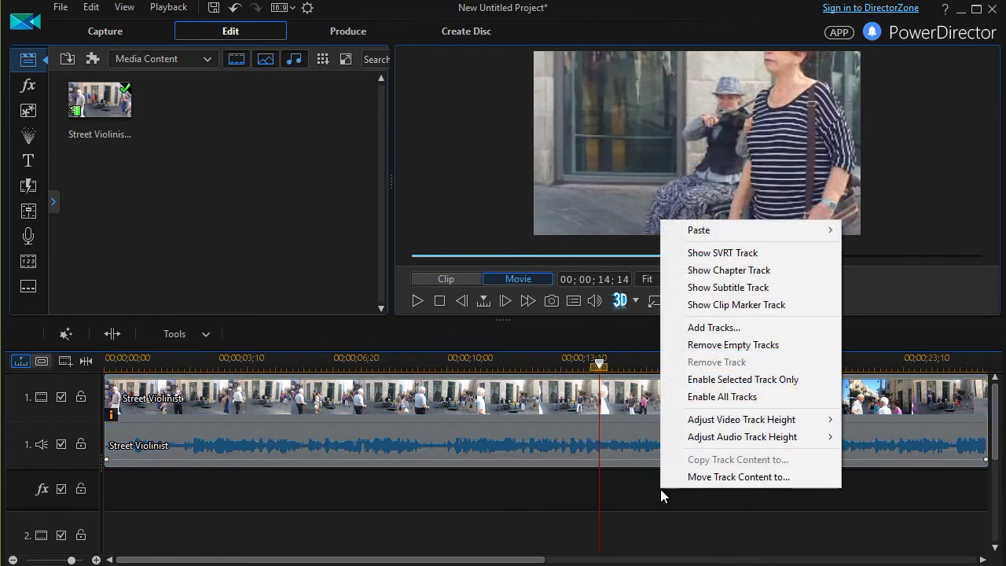
left_click(716, 307)
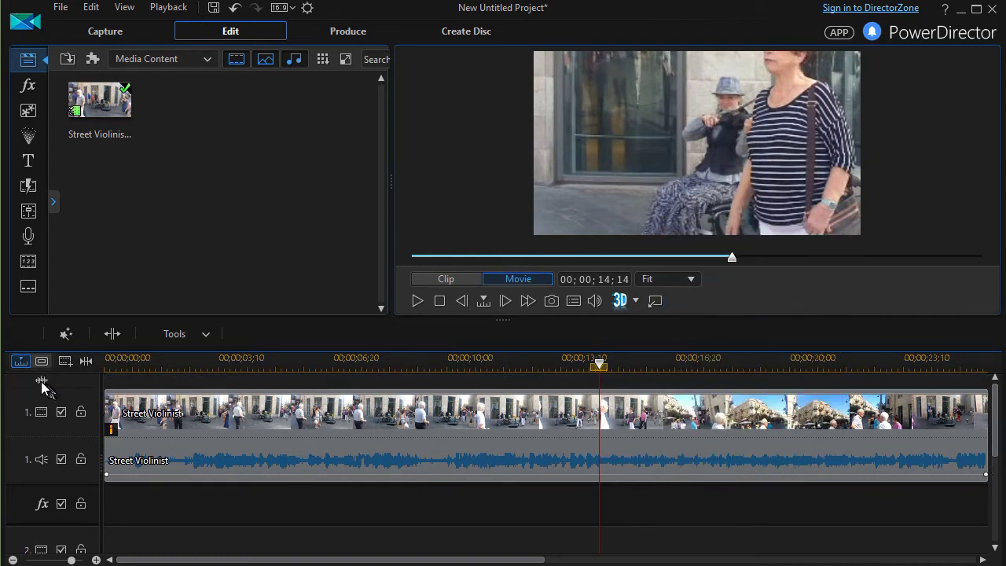
Add a clip marker at 00;00;14;15 with the note 'Inert pictures here'
left_click(656, 444)
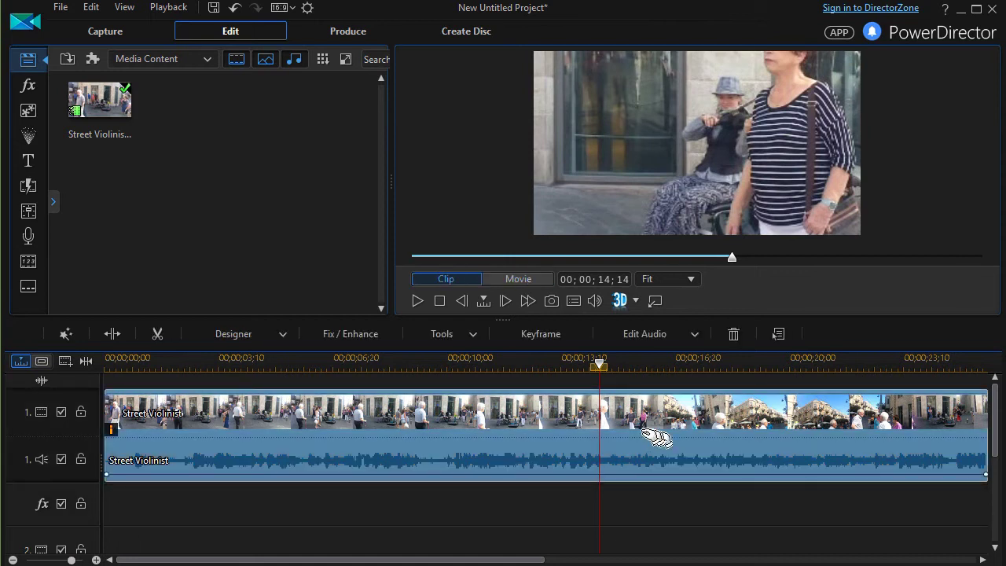
right_click(602, 382)
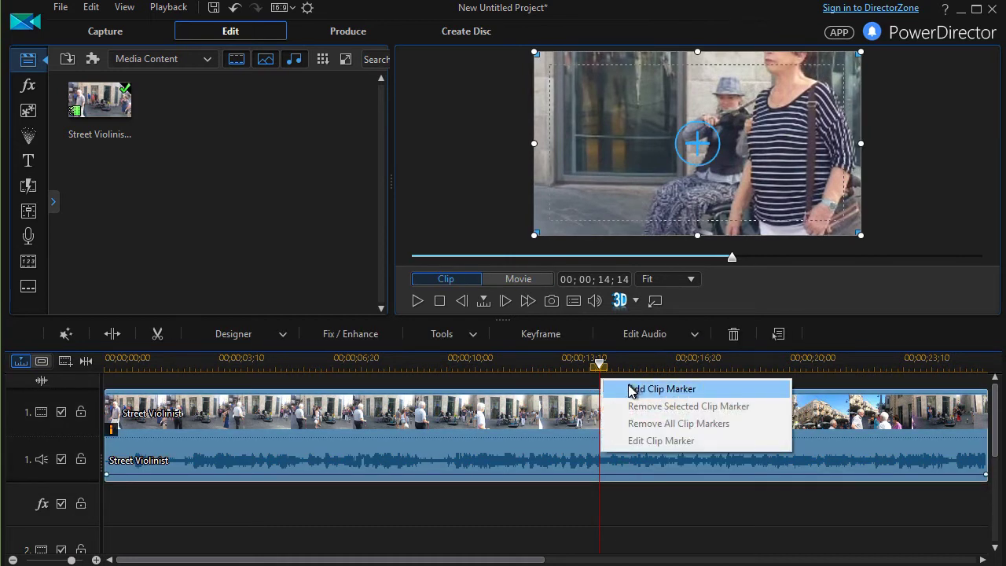
left_click(632, 390)
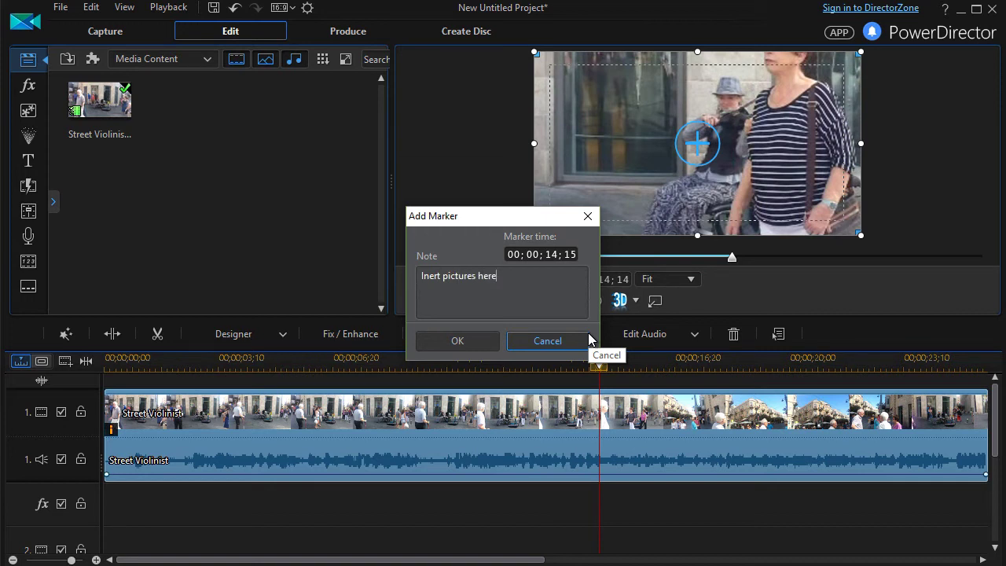
left_click(478, 343)
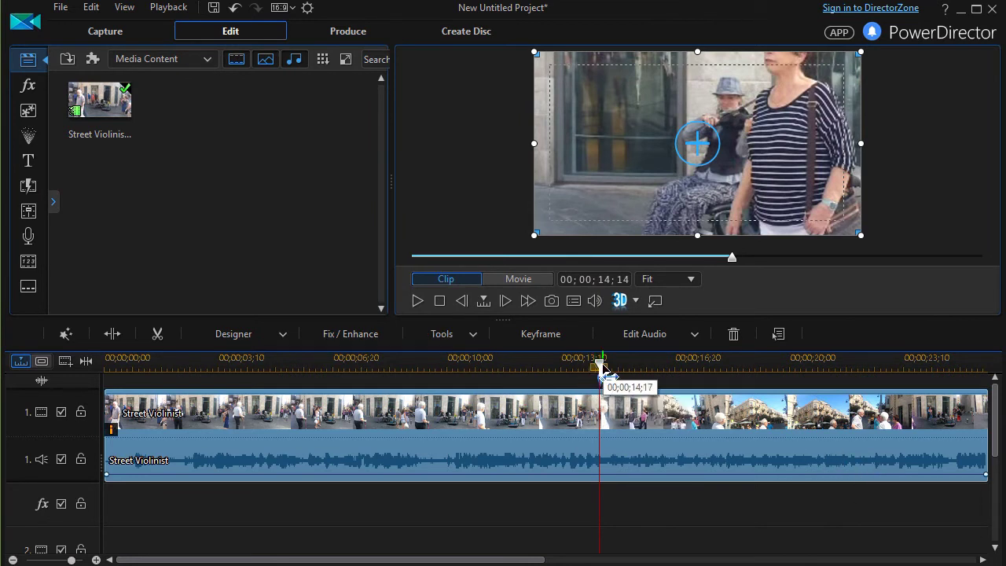
Drag the playhead to about 22 seconds, then step back frame by frame to 00;00;22;18
left_click_drag(602, 366, 886, 397)
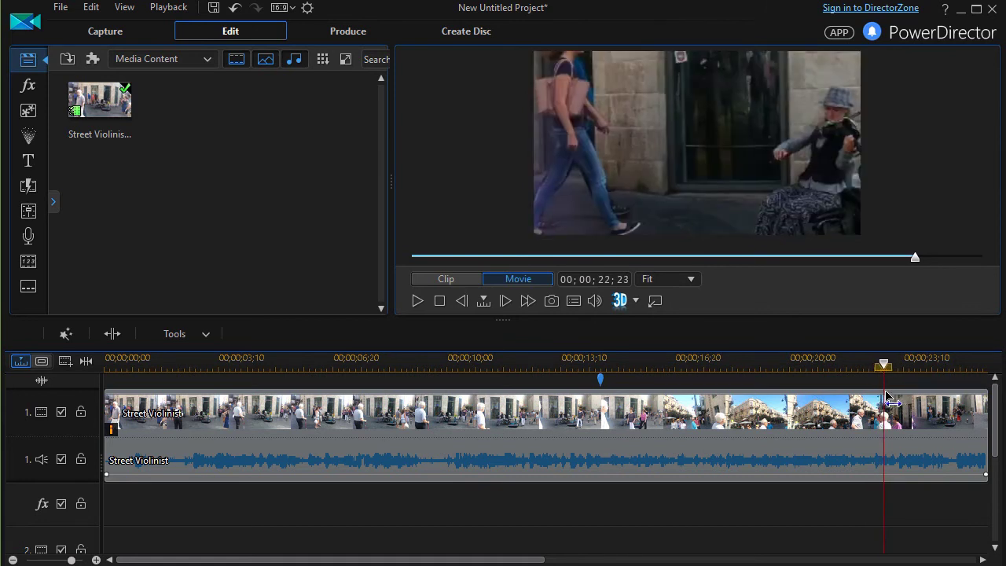
left_click(884, 399)
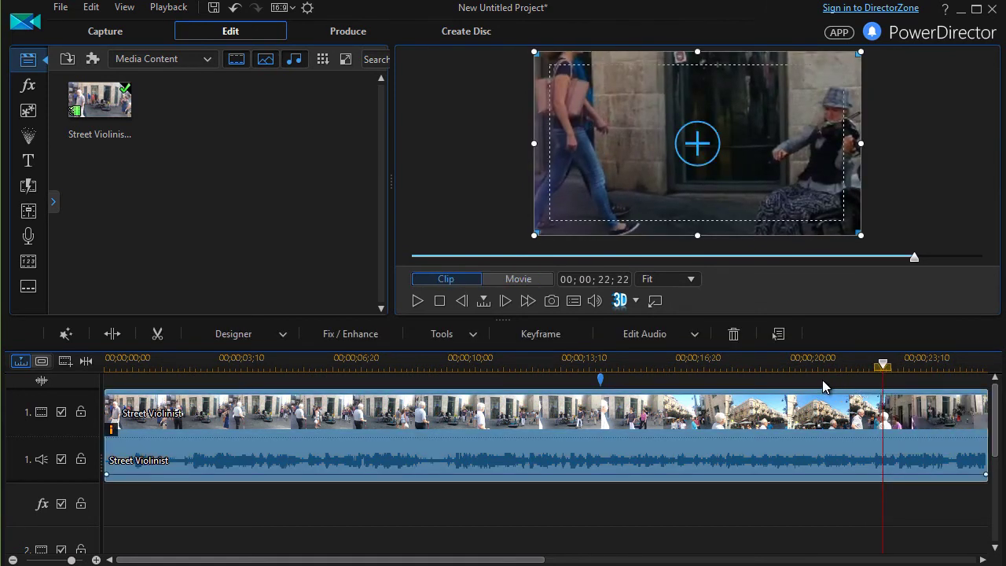
key("Left")
key("Left")
key("Left")
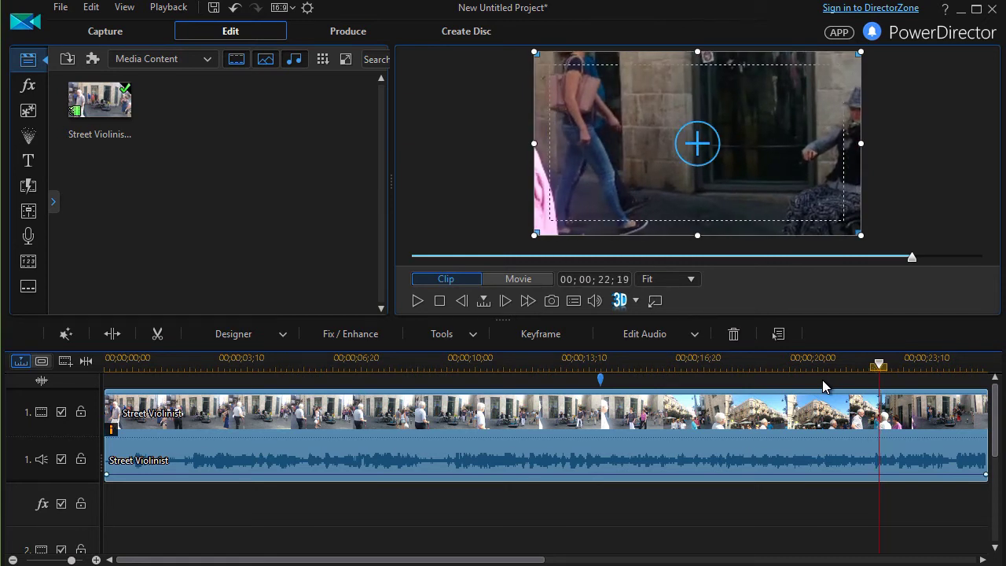
key("Left")
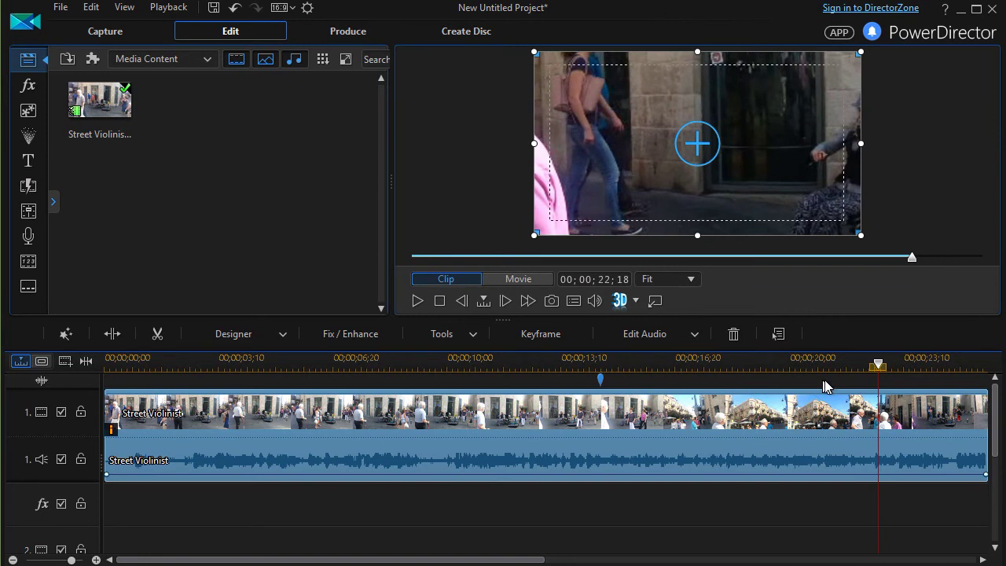
Add a clip marker at about 00;00;22;15 noted 'stop pictures', ending the distracting section
right_click(877, 388)
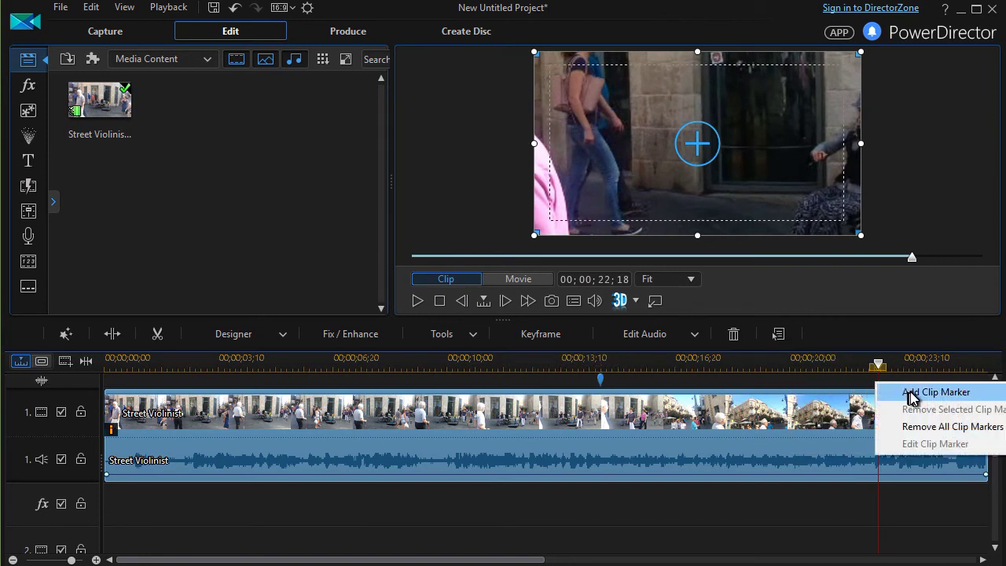
left_click(911, 393)
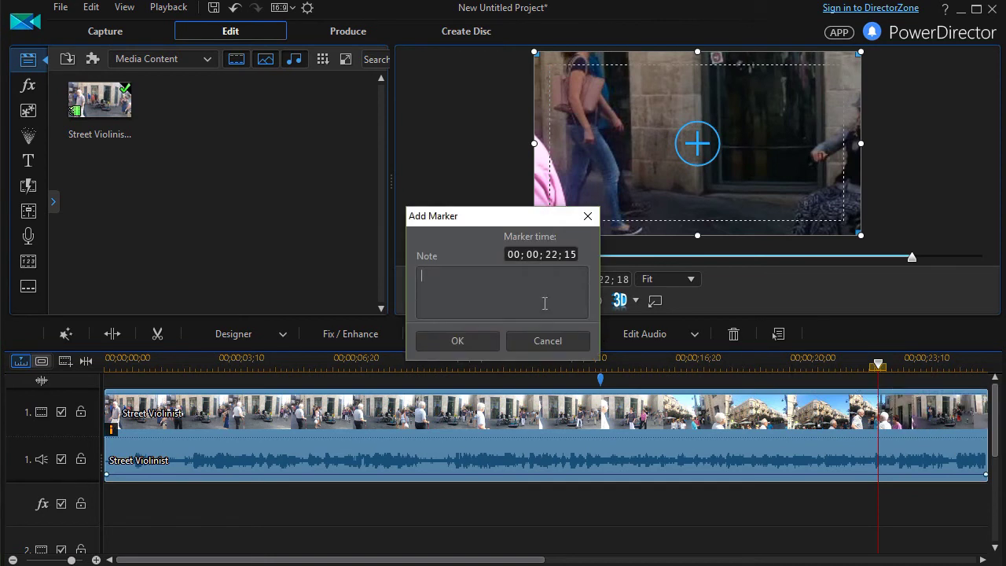
type("stop pictures")
key("Return")
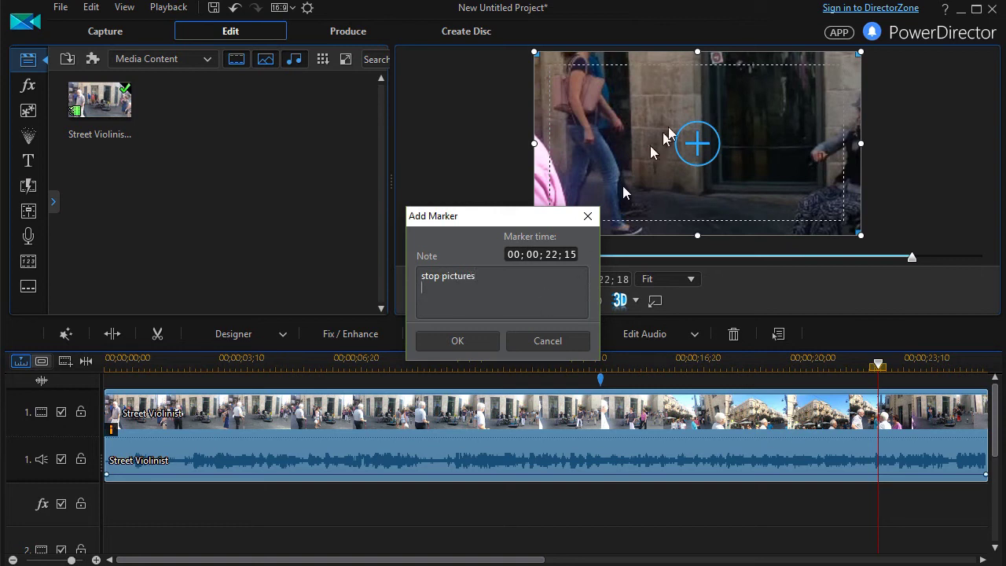
left_click(457, 341)
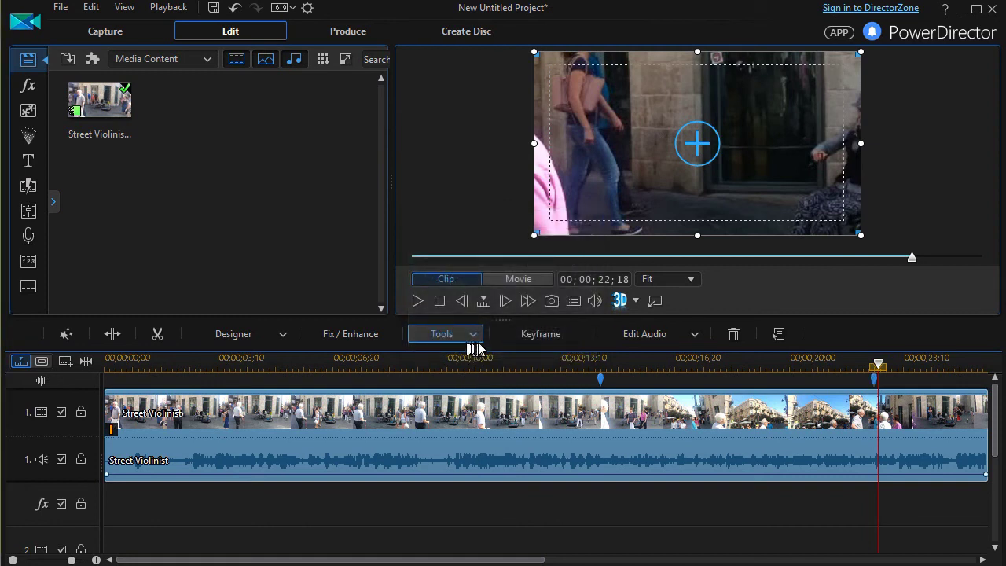